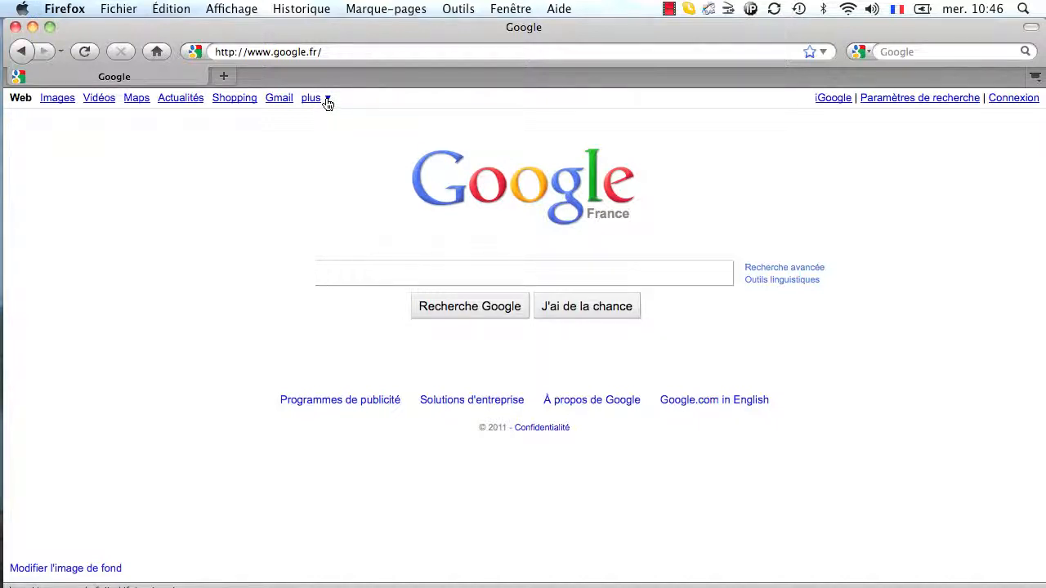
# - Open Blogger from Google's full list of other products
pyautogui.click(327, 99)
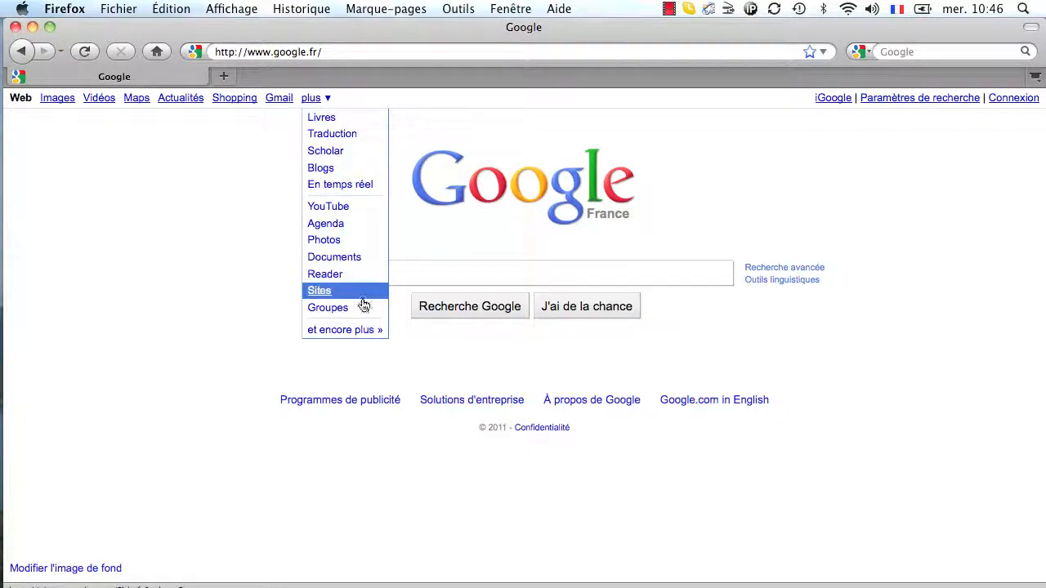
pyautogui.click(356, 330)
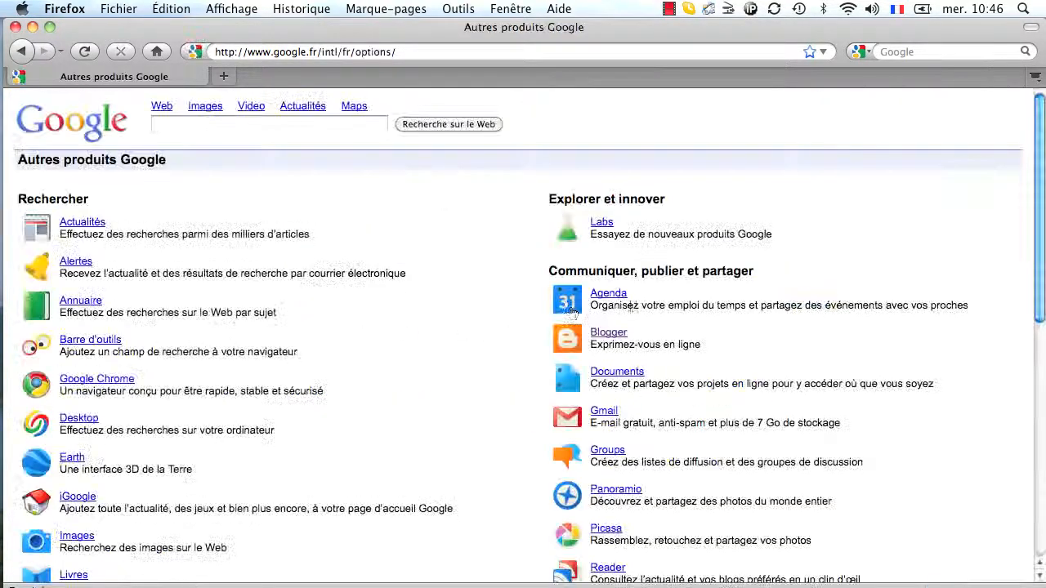
pyautogui.click(608, 335)
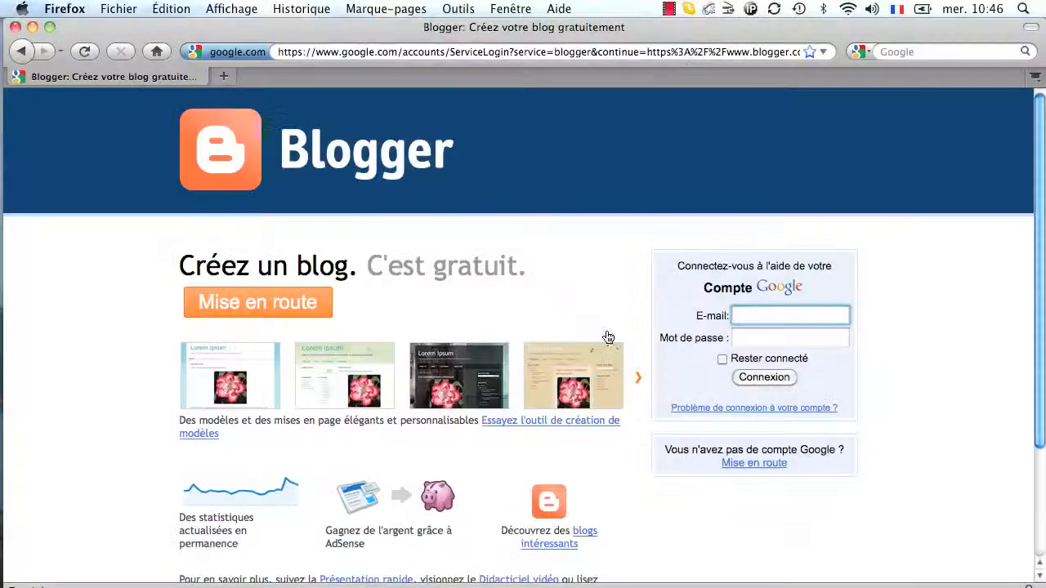
# - Sign in to Blogger with the saved Google account's e-mail and password
pyautogui.click(739, 314)
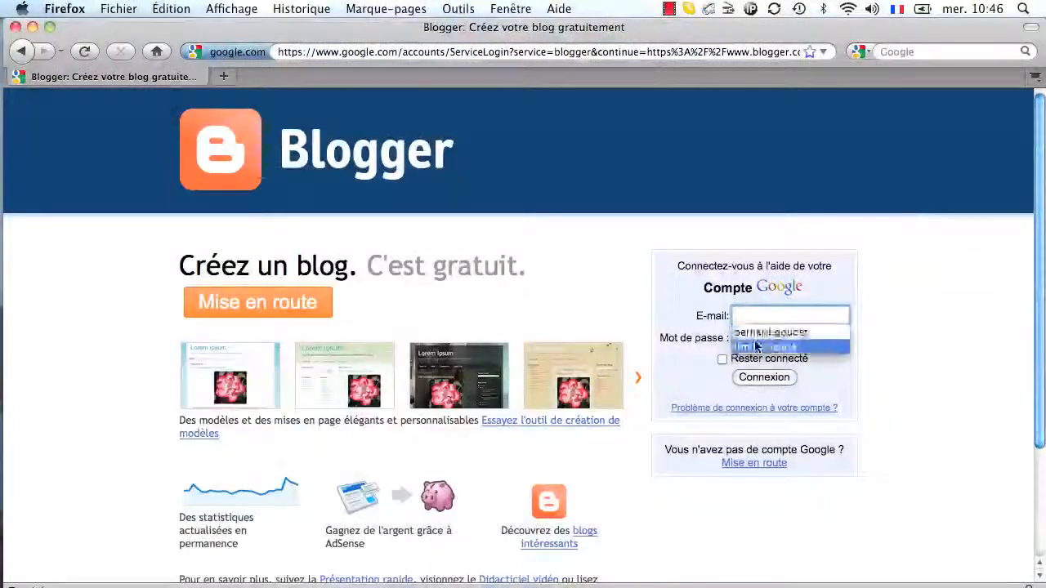
pyautogui.click(756, 346)
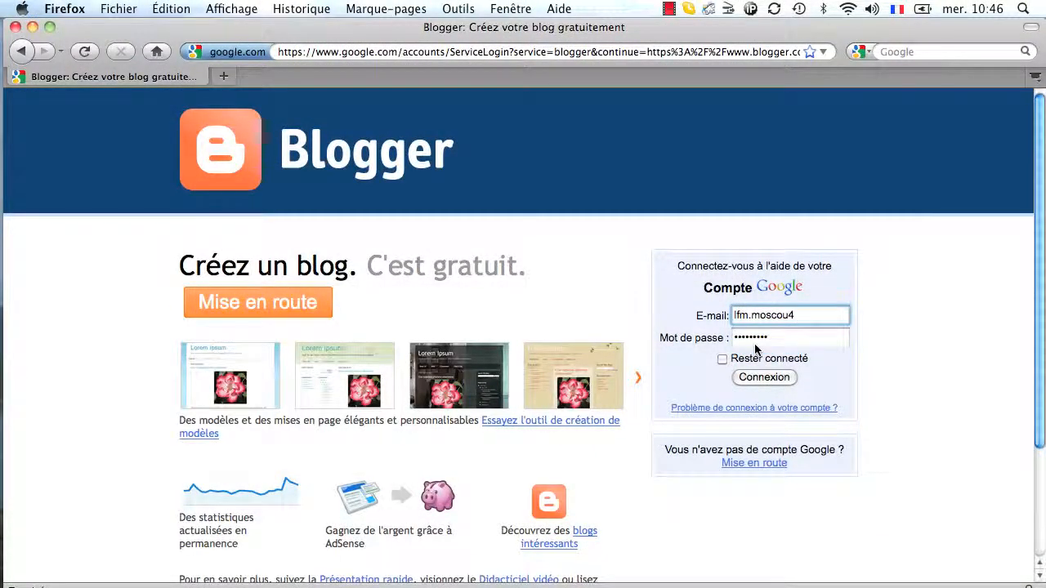
pyautogui.click(802, 338)
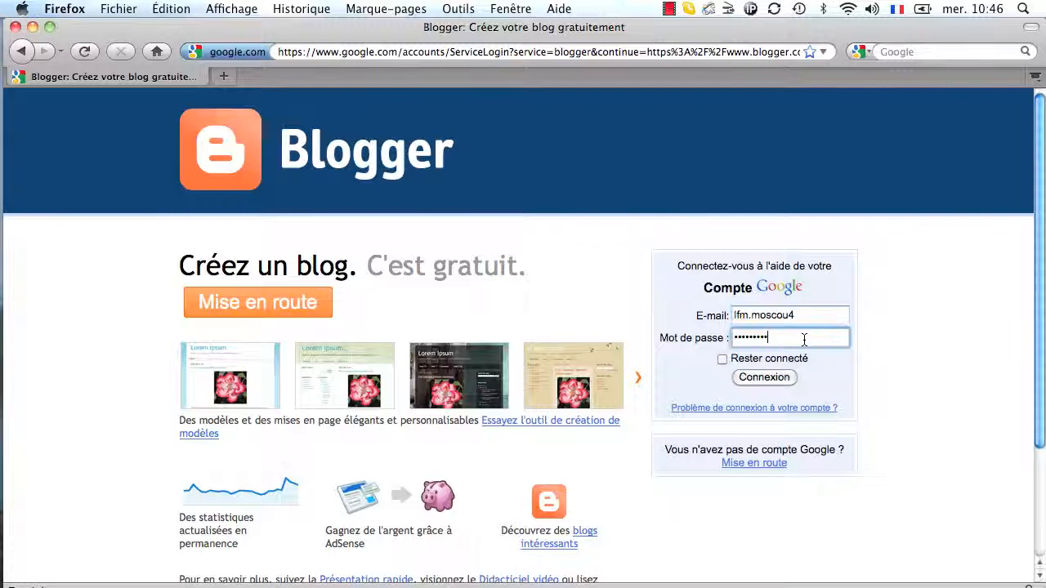
pyautogui.click(756, 376)
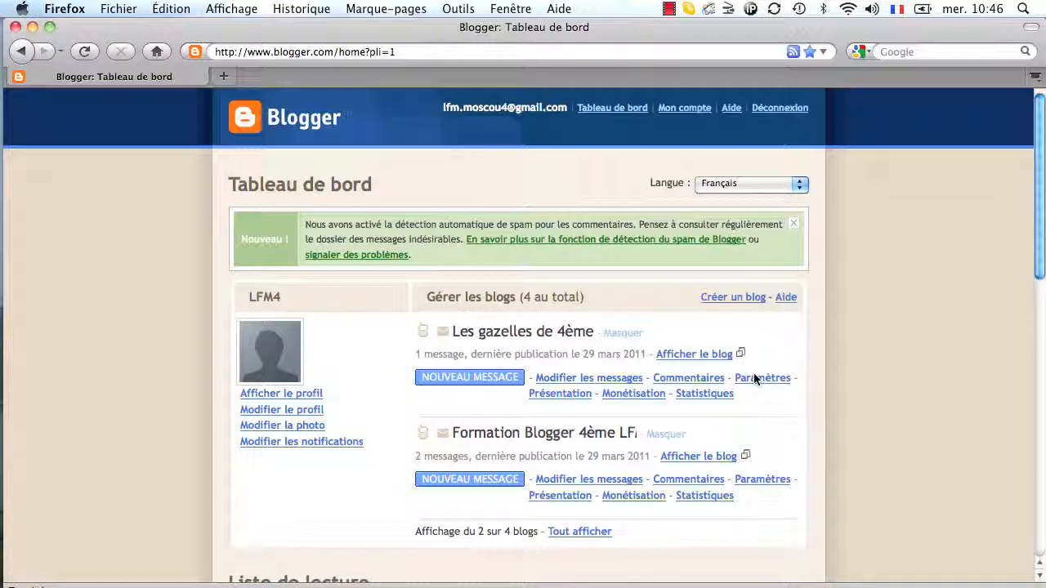
# - View the blog "Les gazelles de 4ème", then delete its post "1er message - formation Blogger" from the blog's message list
pyautogui.click(697, 355)
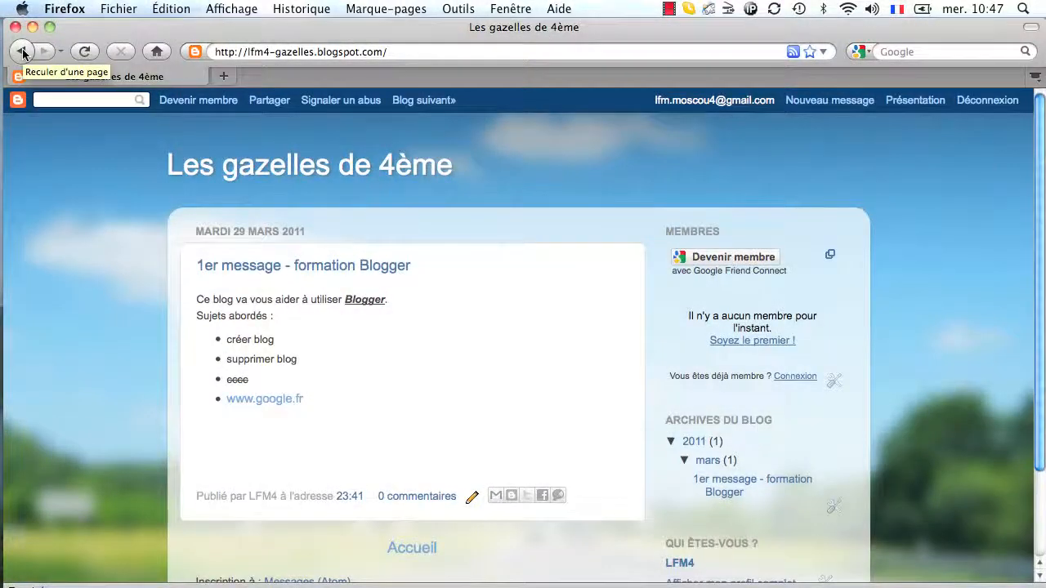
pyautogui.click(23, 53)
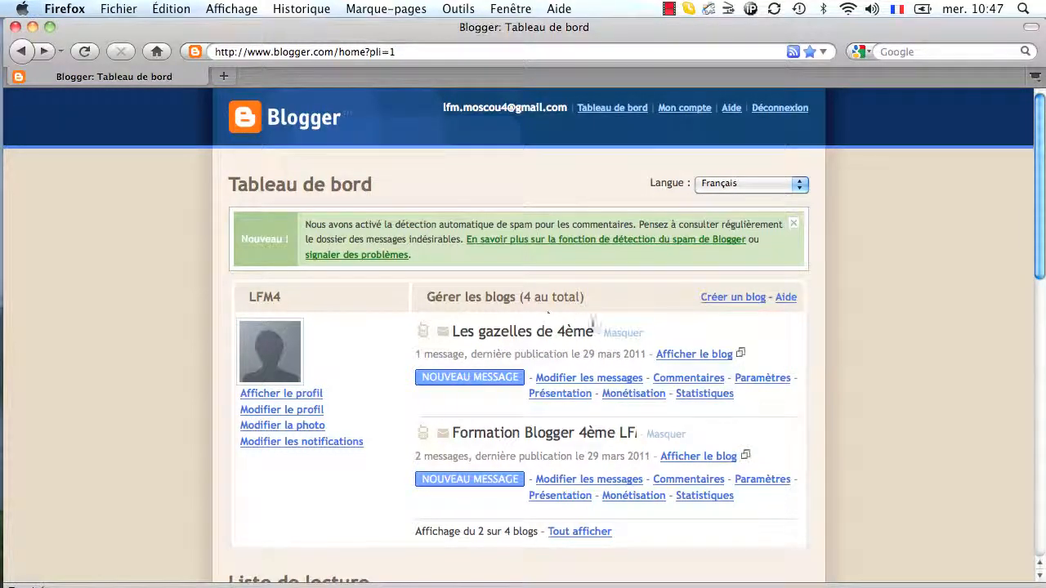
pyautogui.click(598, 380)
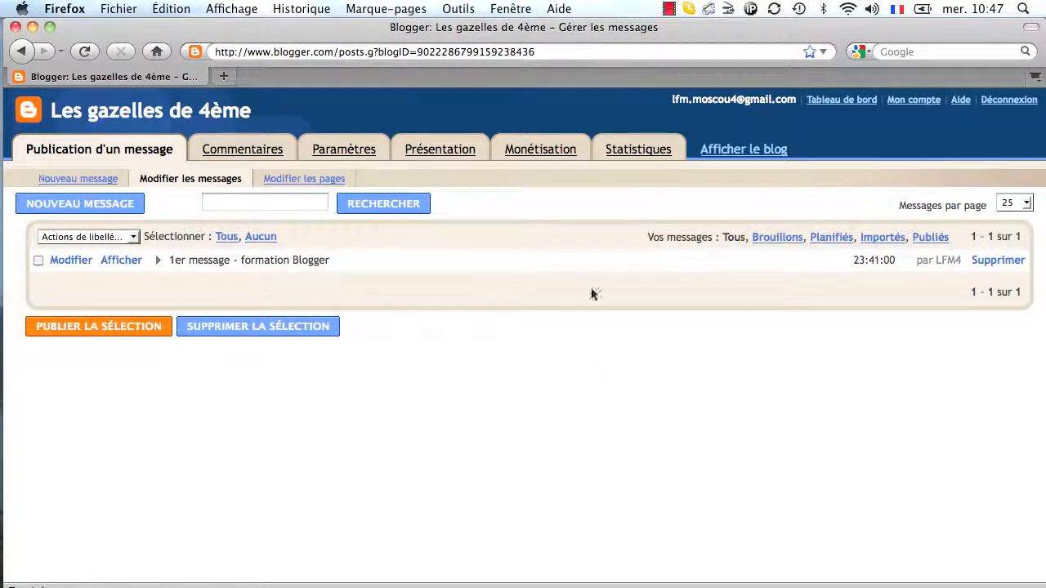
pyautogui.click(1007, 262)
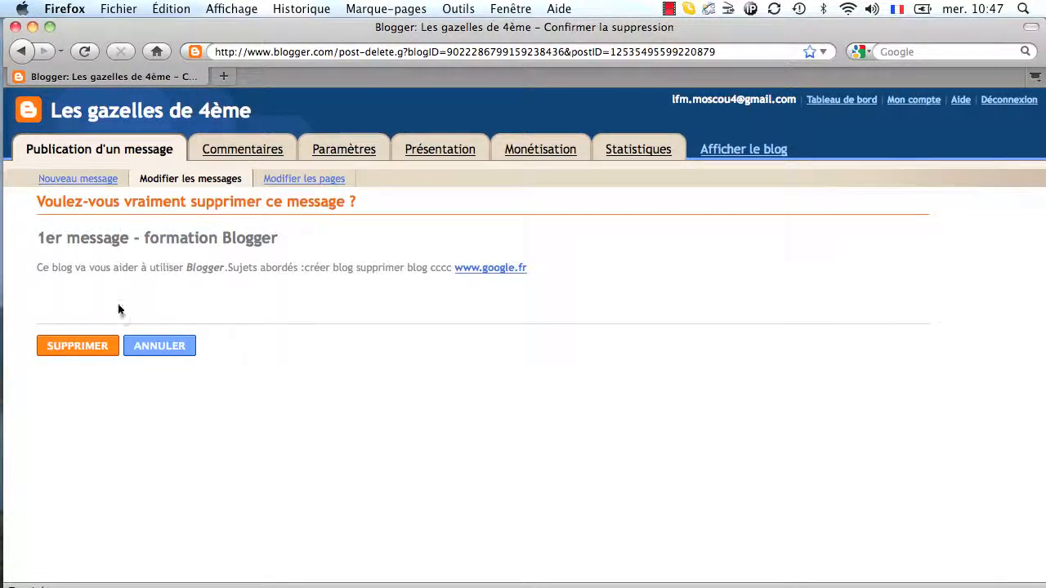
pyautogui.click(71, 347)
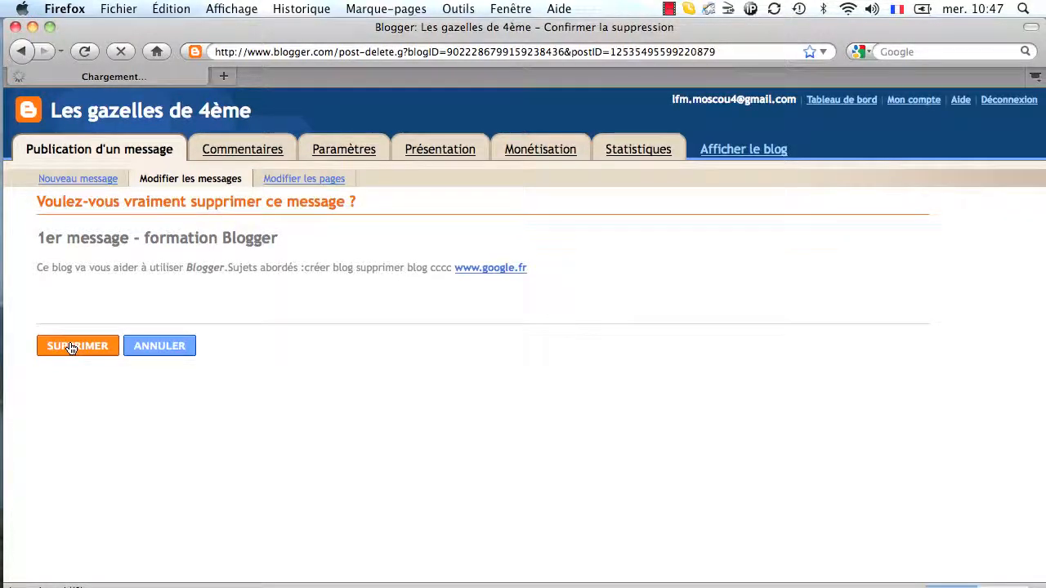
# - Check the published page of "Les gazelles de 4ème" from the dashboard and return to the dashboard
pyautogui.click(847, 115)
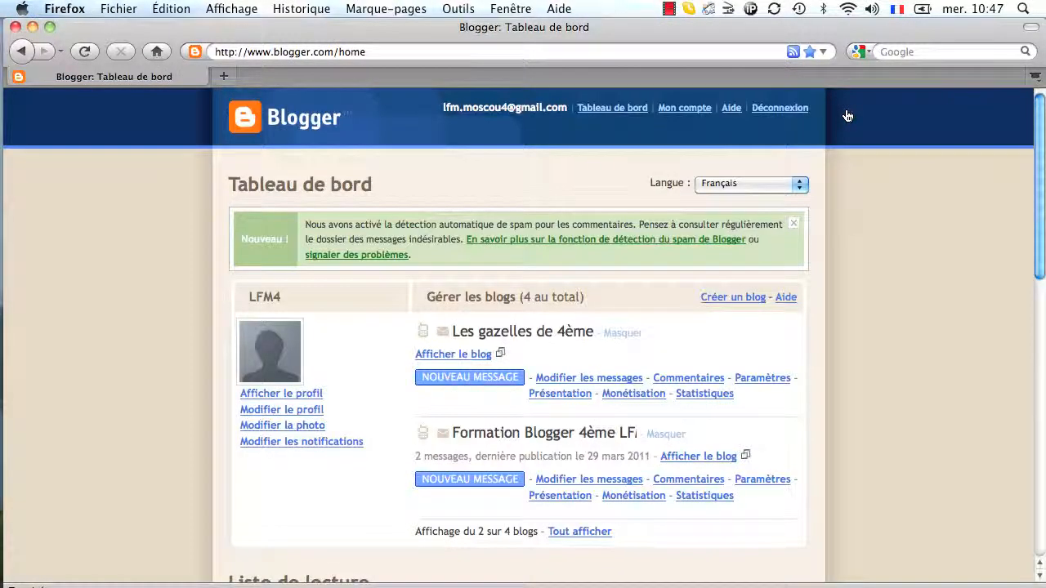
pyautogui.click(473, 359)
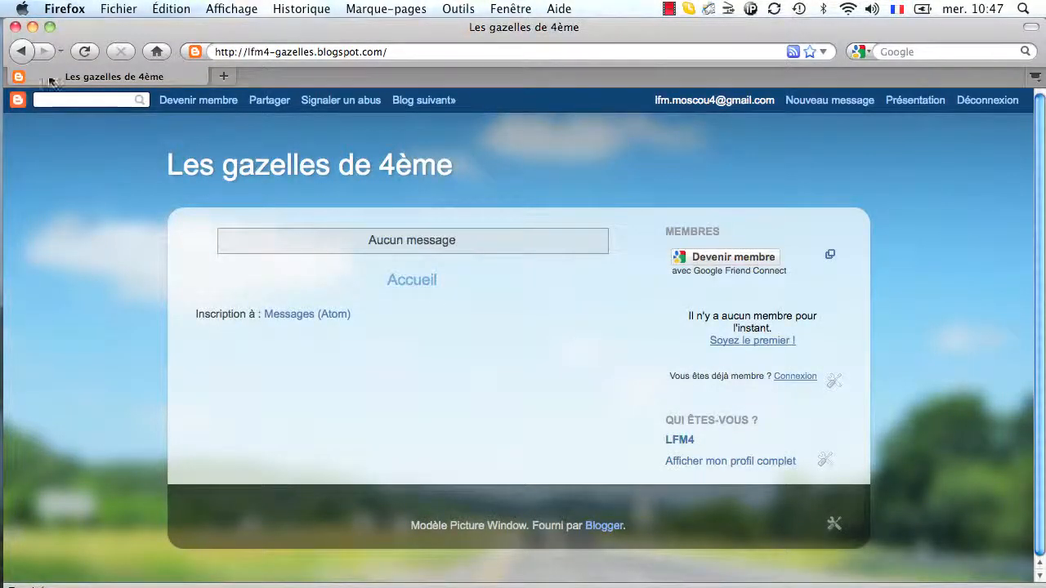
pyautogui.click(22, 53)
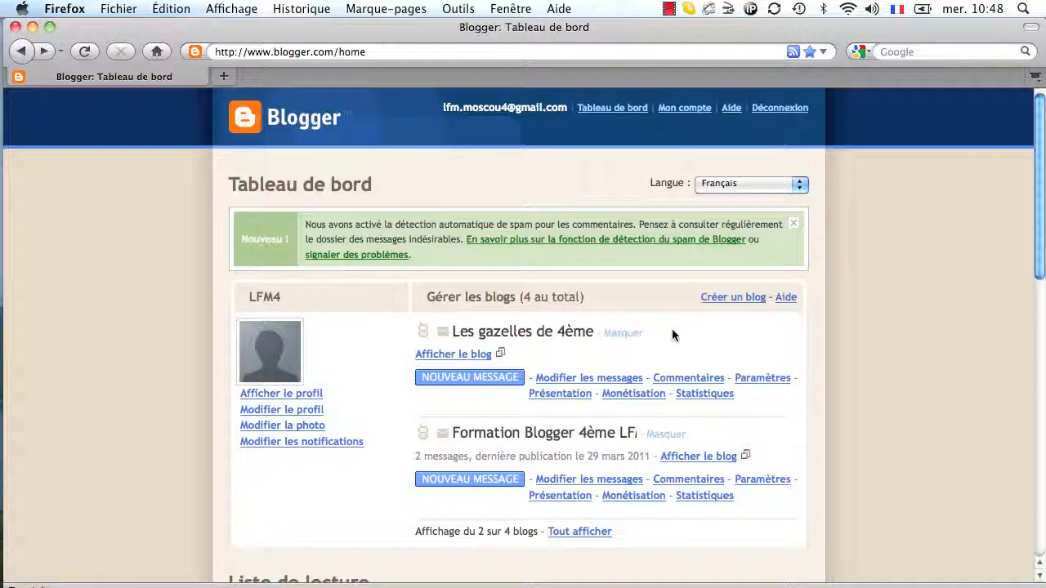
# - Start a new message for "Les gazelles de 4ème" and title it "1er message – formation Blogger"
pyautogui.click(497, 381)
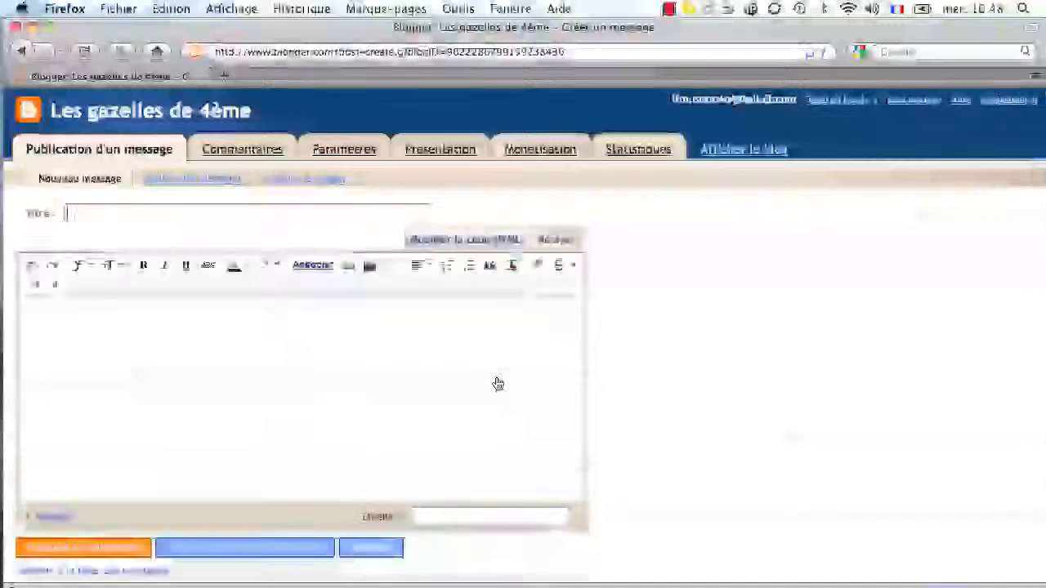
pyautogui.click(139, 212)
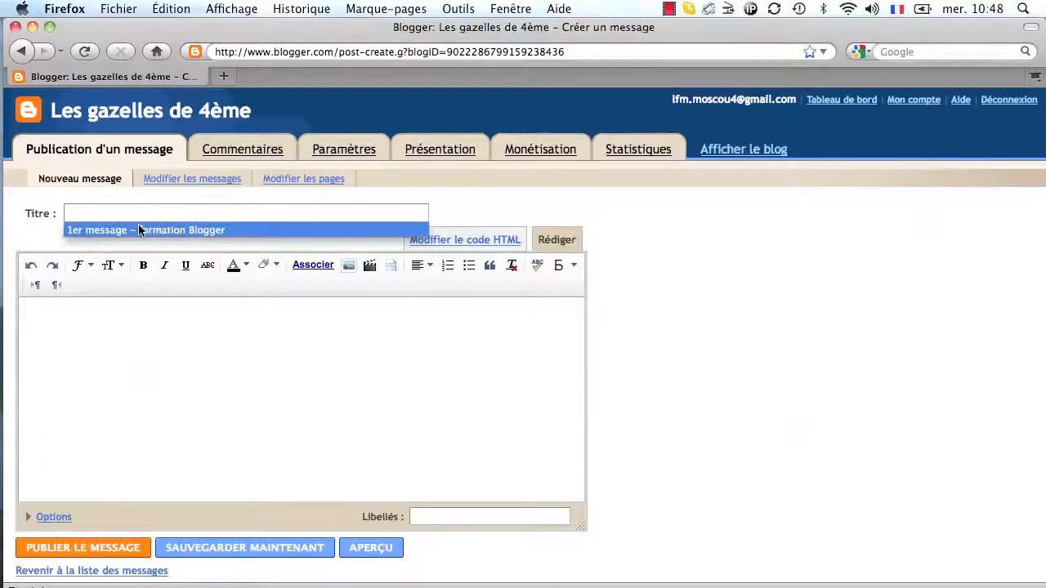
pyautogui.click(140, 231)
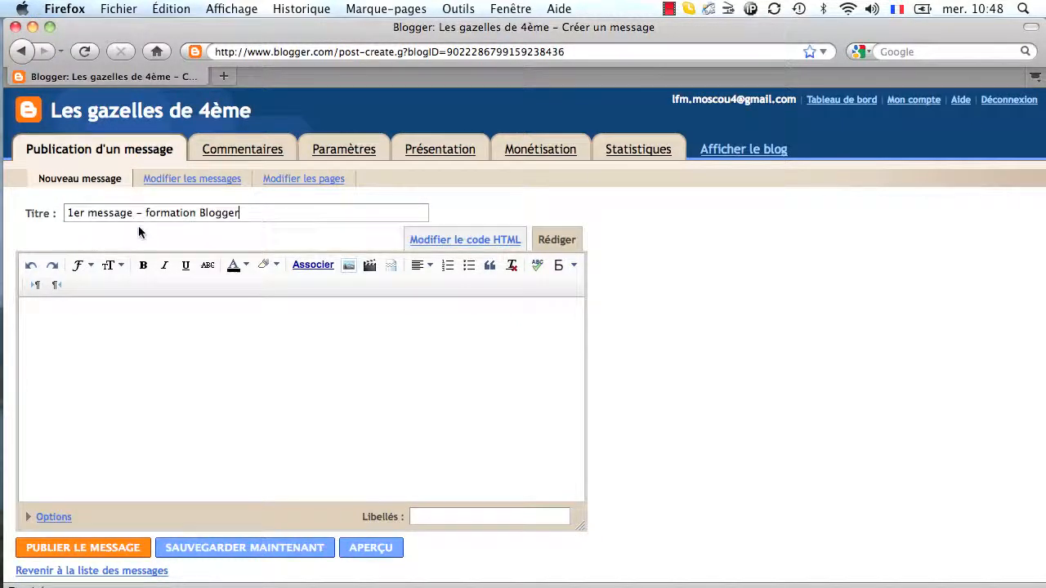
pyautogui.click(254, 212)
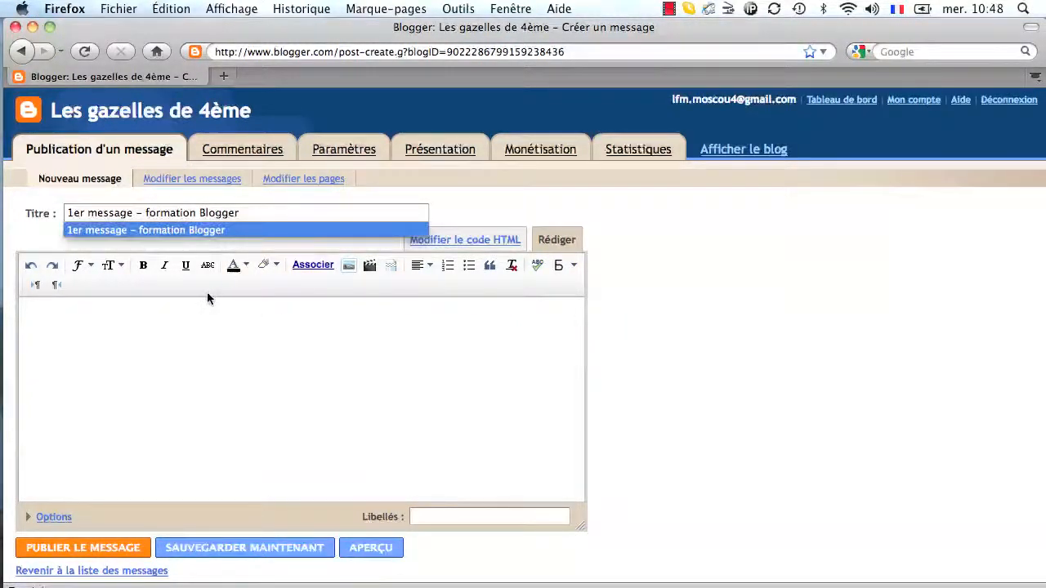
# - Write the message body: "Bonjour," and, on a new line, "Aujourd'hui le sujet est la gestion des messages dans Blogger :"
pyautogui.click(188, 322)
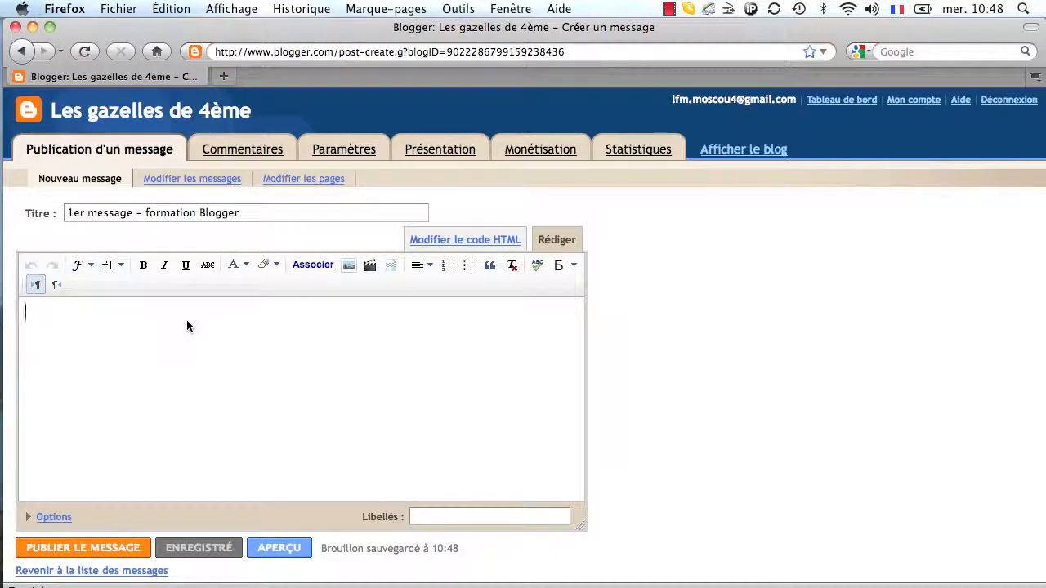
pyautogui.write('Bonjoiu')
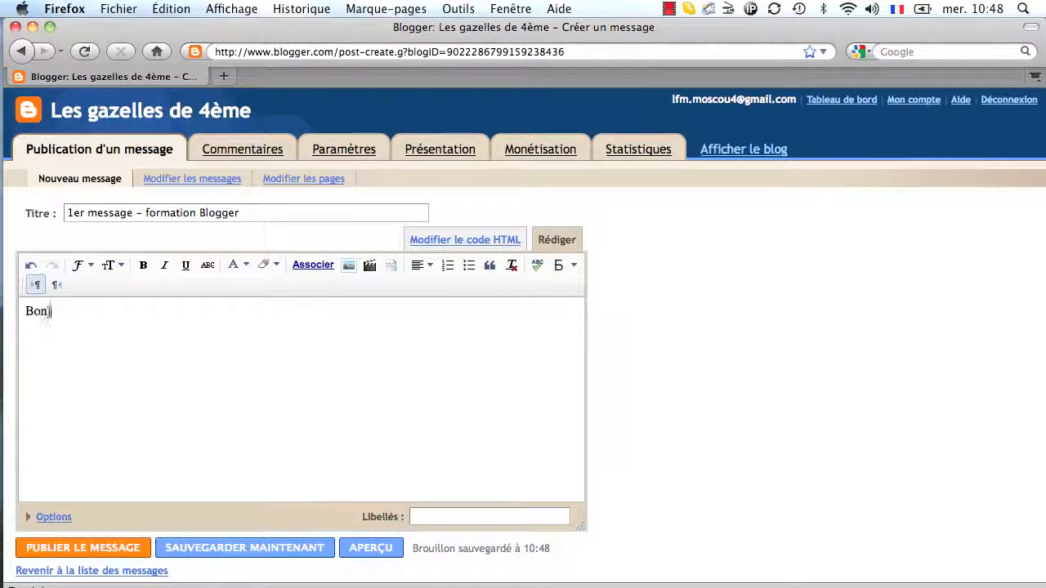
pyautogui.press('BackSpace')
pyautogui.press('BackSpace')
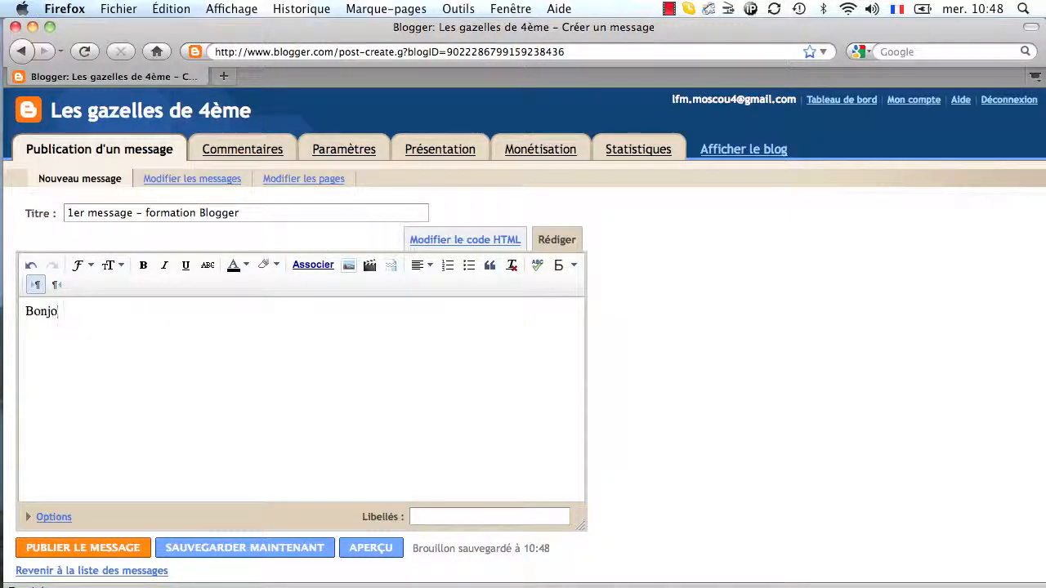
pyautogui.write('ur,')
pyautogui.press('Return')
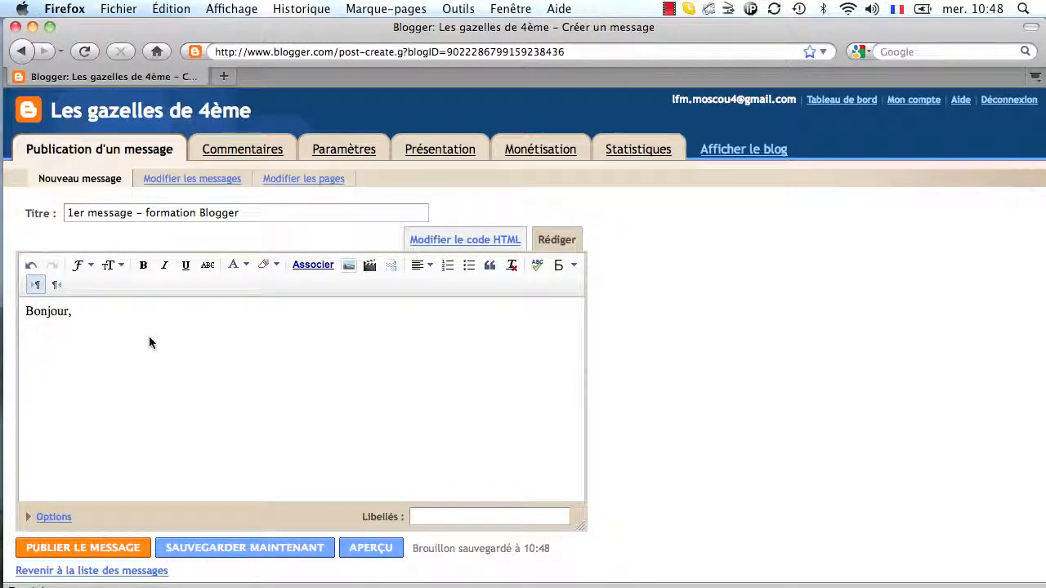
pyautogui.write("Aujourd'hui")
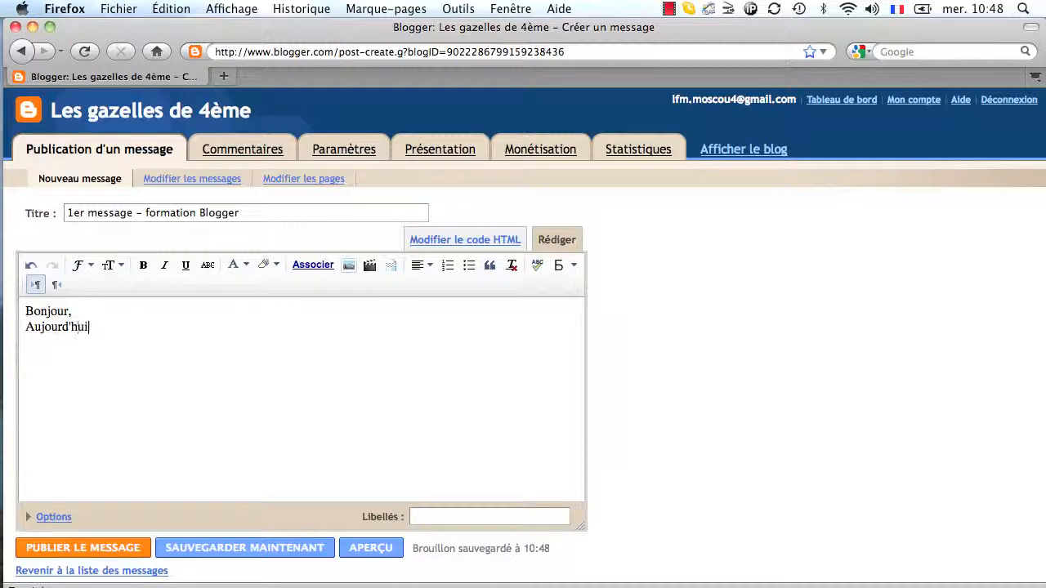
pyautogui.write(' le sujet est la')
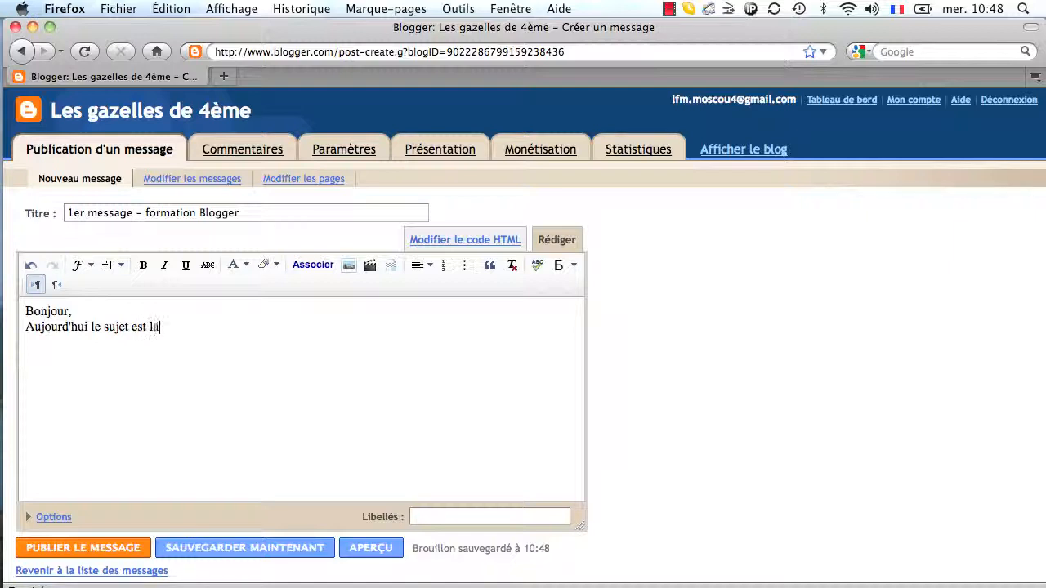
pyautogui.write(' gestion des messages ')
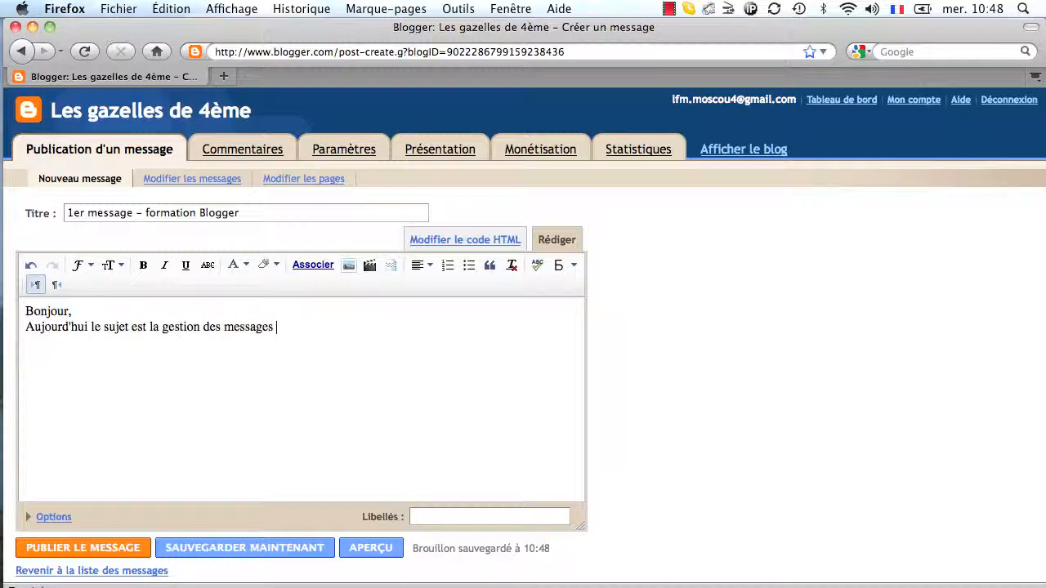
pyautogui.write('dans Blogge')
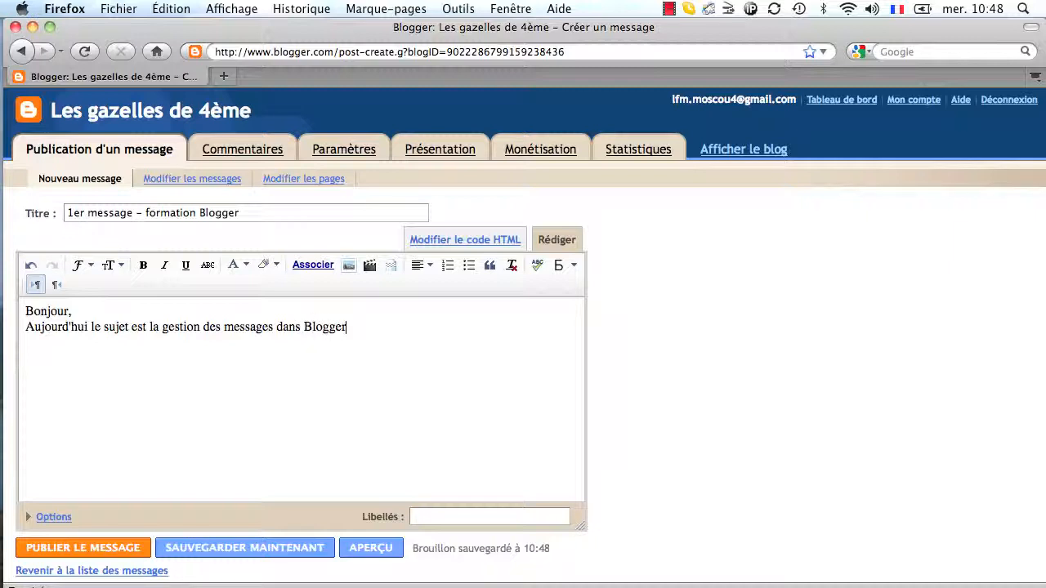
pyautogui.write('r')
# - Make "messages dans Blogger :" bold, italic and underlined
pyautogui.moveTo(355, 326); pyautogui.dragTo(222, 337)
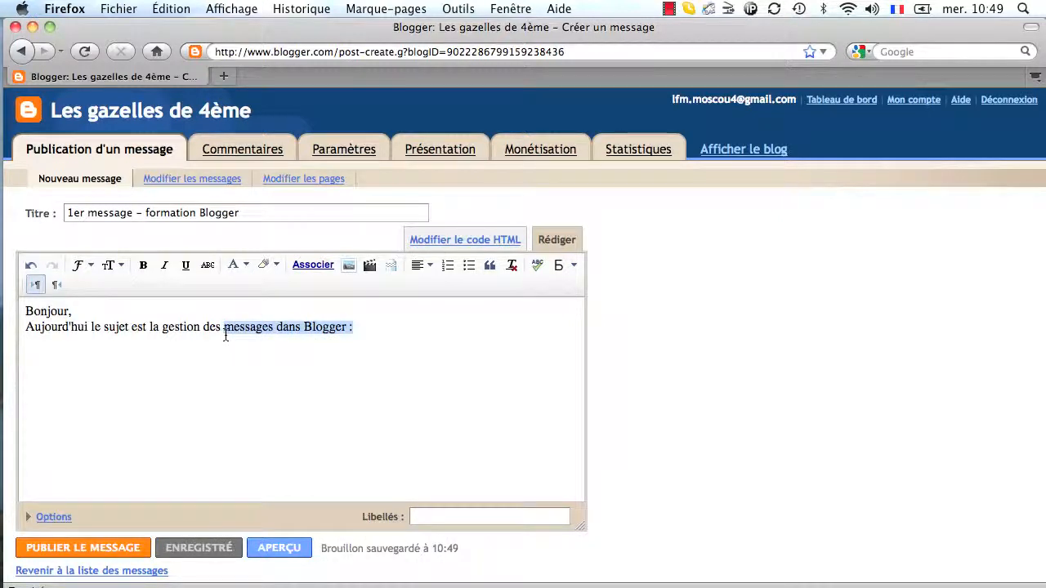
pyautogui.click(144, 266)
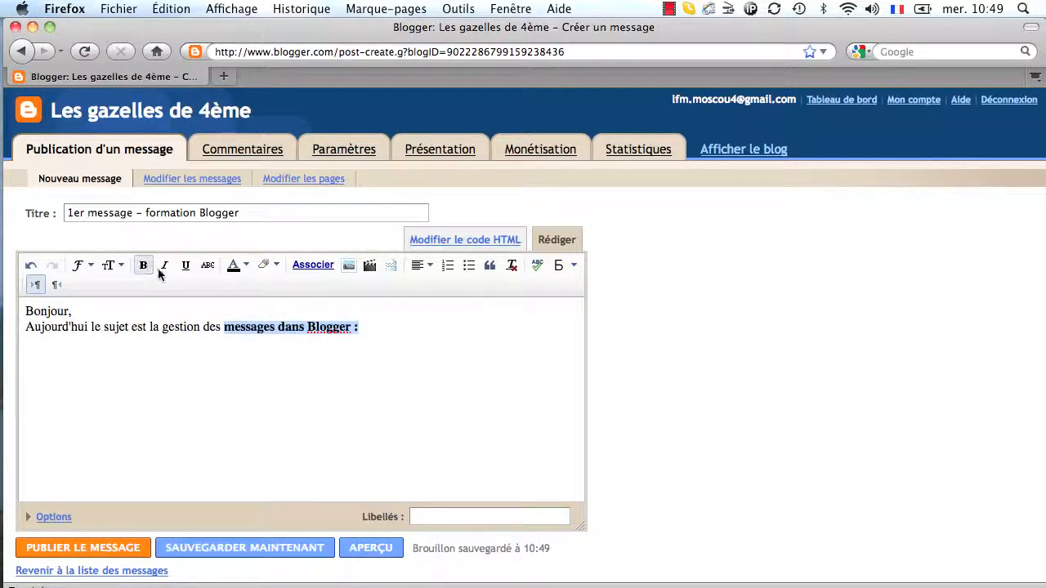
pyautogui.click(165, 266)
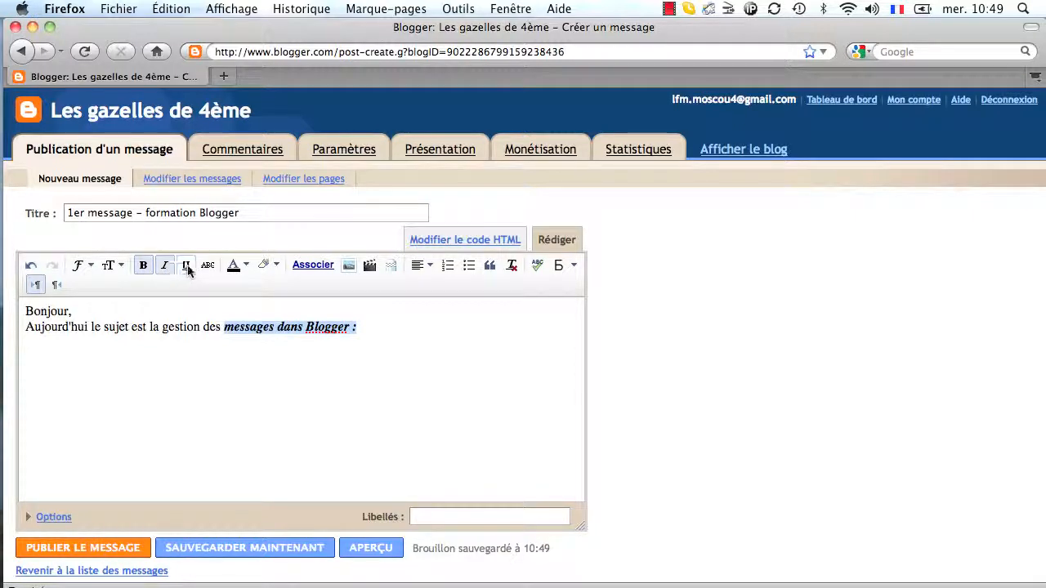
pyautogui.click(187, 267)
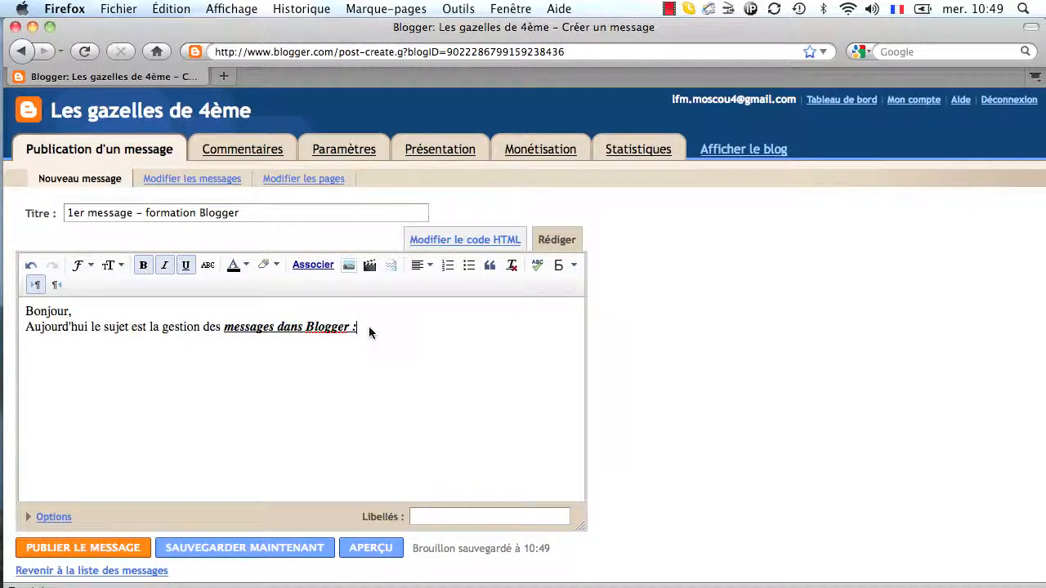
# - Set the whole message text to the Arial font at Normale size
pyautogui.moveTo(369, 326); pyautogui.dragTo(25, 315)
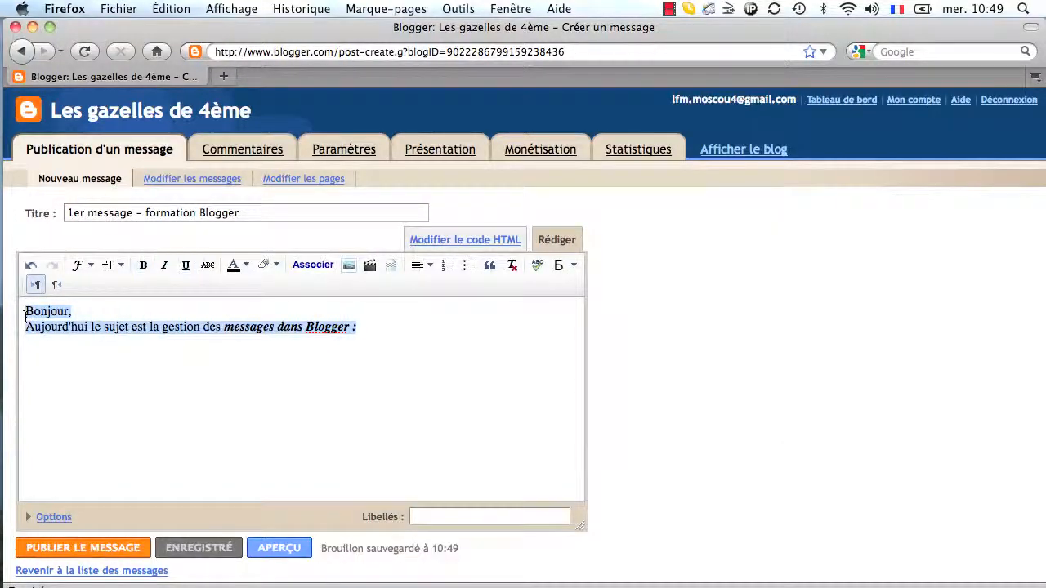
pyautogui.click(87, 266)
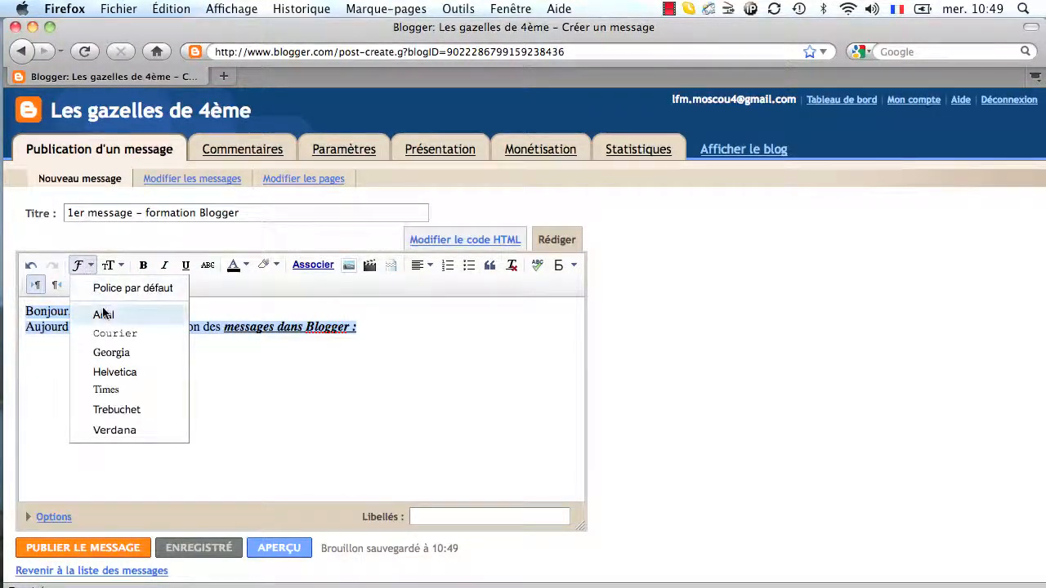
pyautogui.click(103, 315)
pyautogui.click(121, 267)
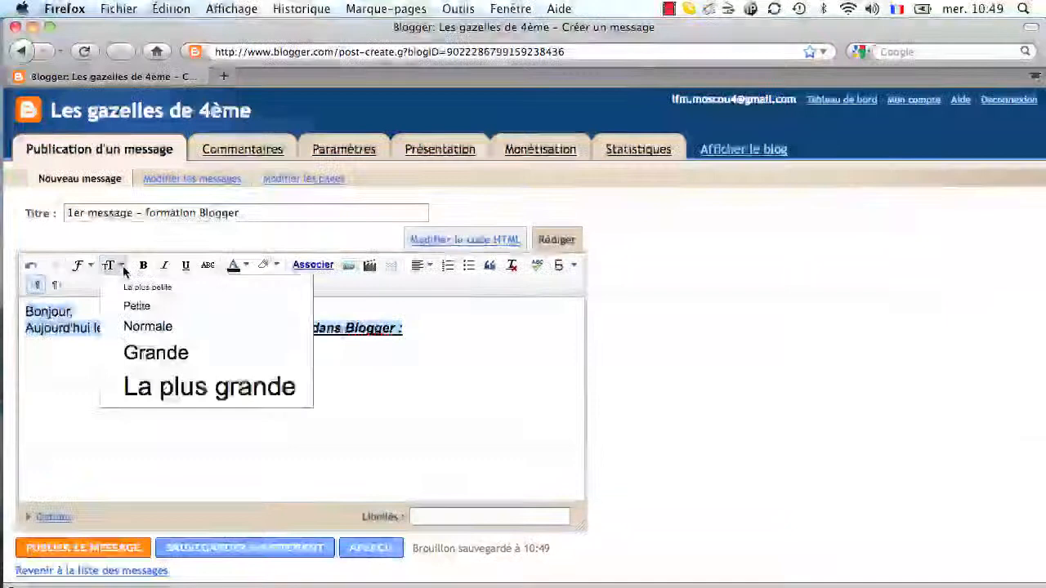
pyautogui.click(130, 325)
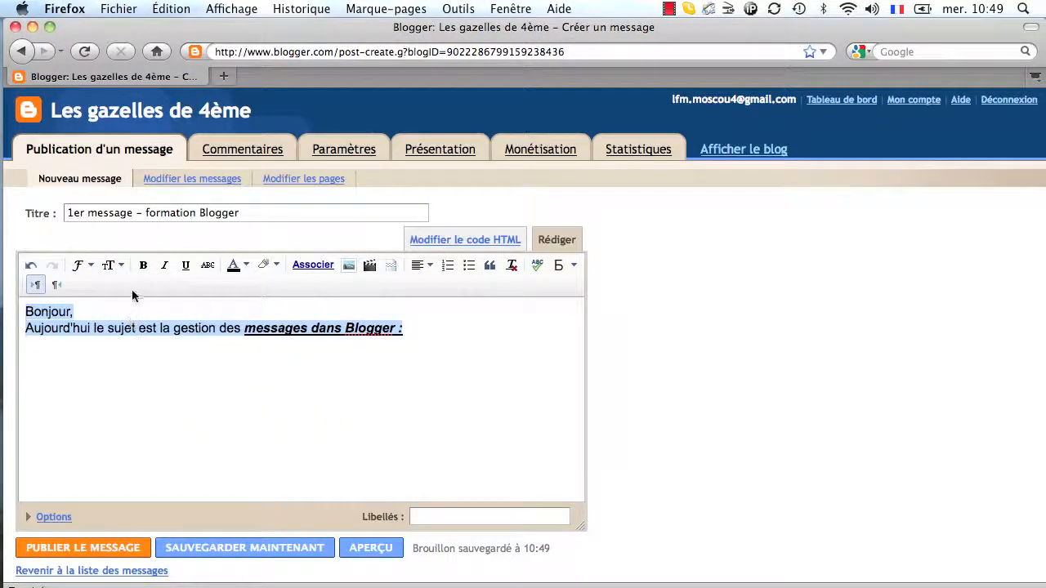
# - Try the Grande text size on the whole message, and set it back to Normale
pyautogui.click(111, 265)
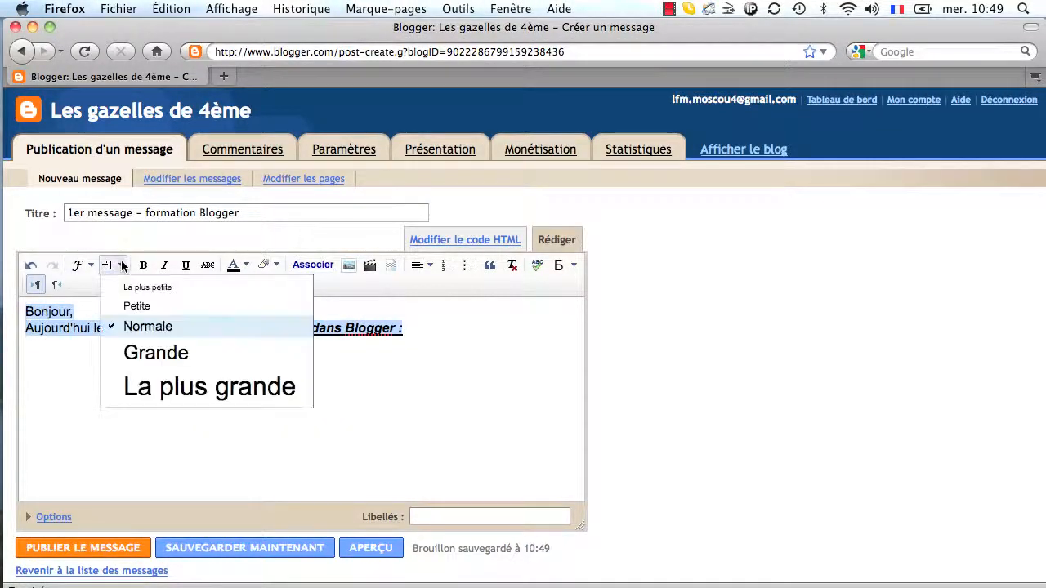
pyautogui.click(140, 352)
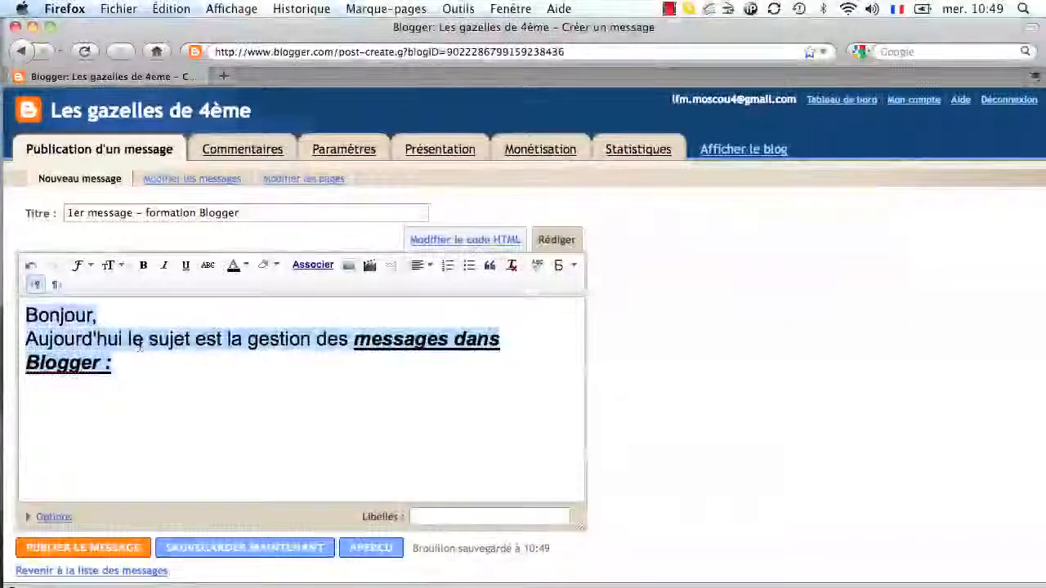
pyautogui.click(122, 267)
pyautogui.click(130, 325)
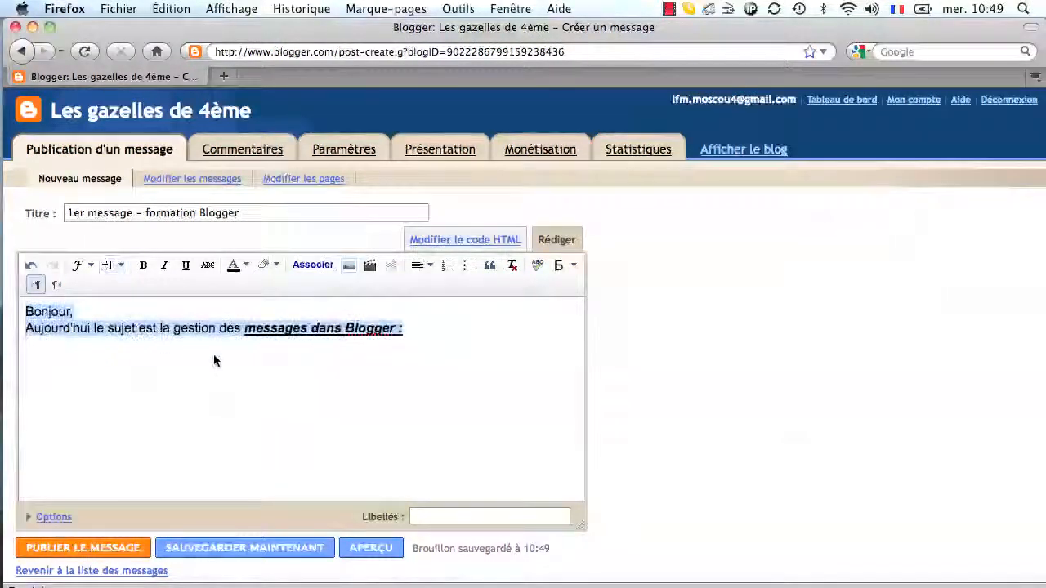
# - Add a bulleted list below the message text with the items "supprimer un message" and "créer un message texte"
pyautogui.click(404, 330)
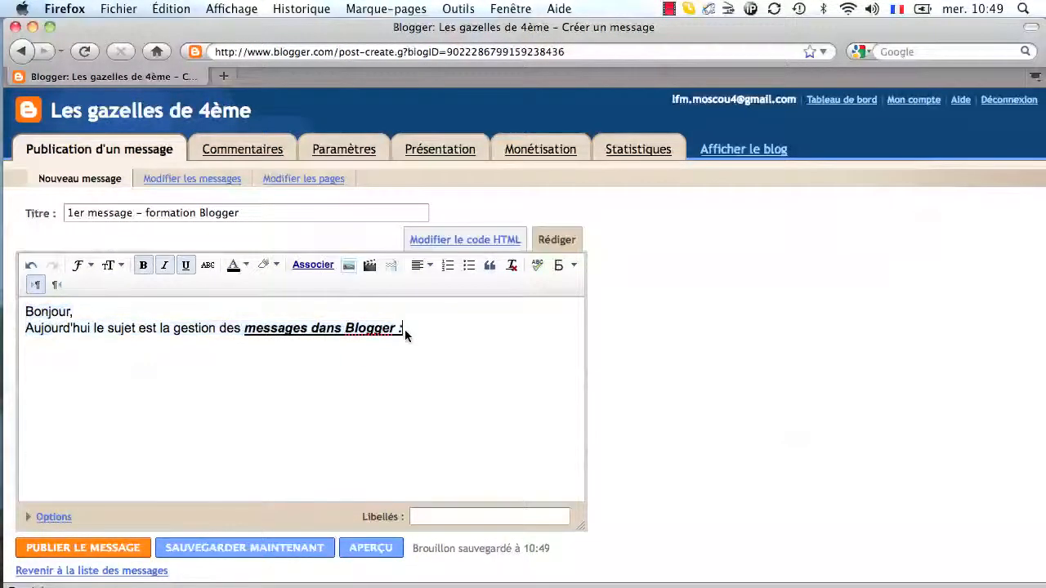
pyautogui.press('Return')
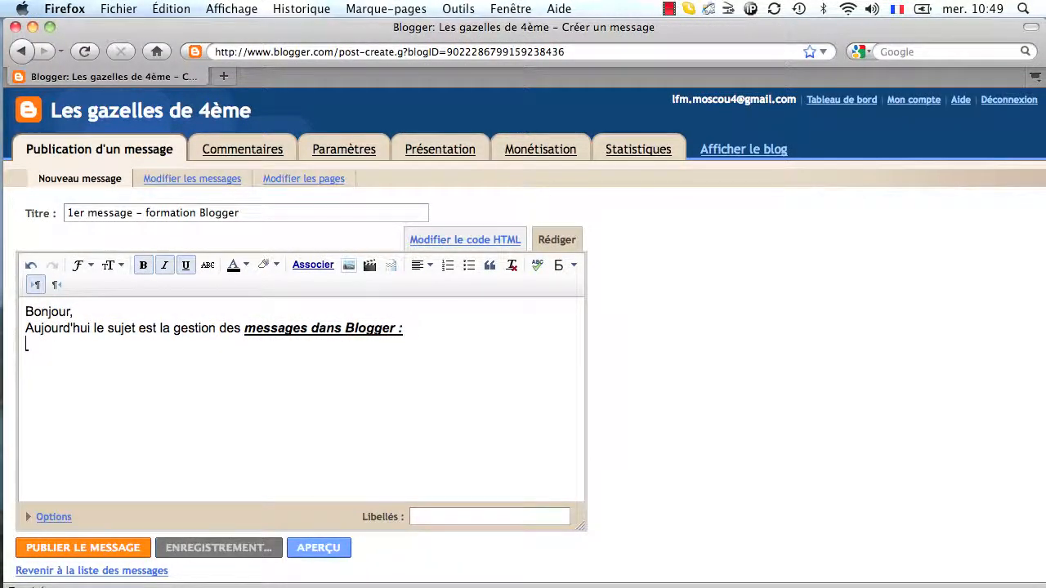
pyautogui.write('-')
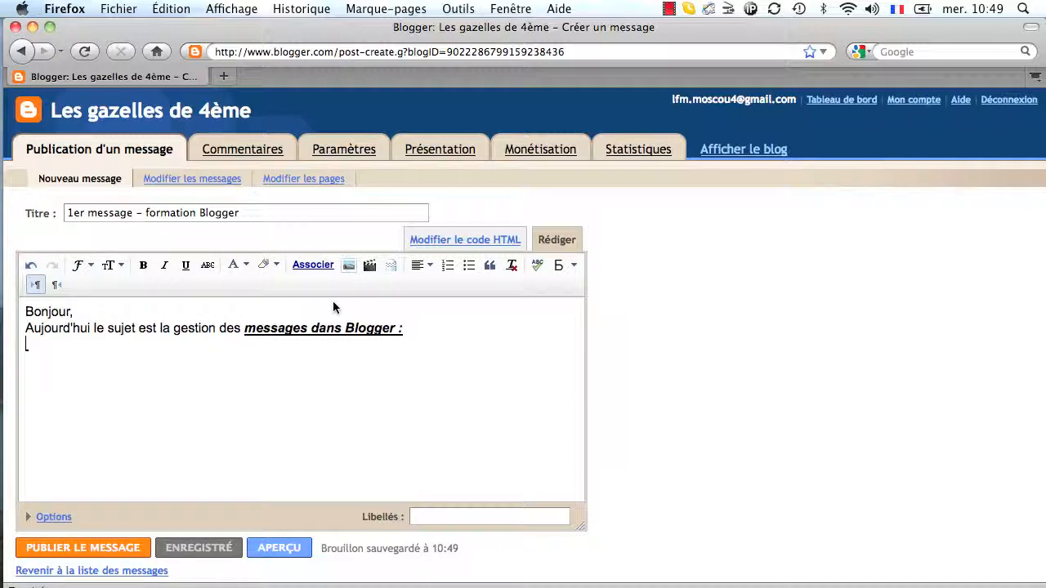
pyautogui.press('BackSpace')
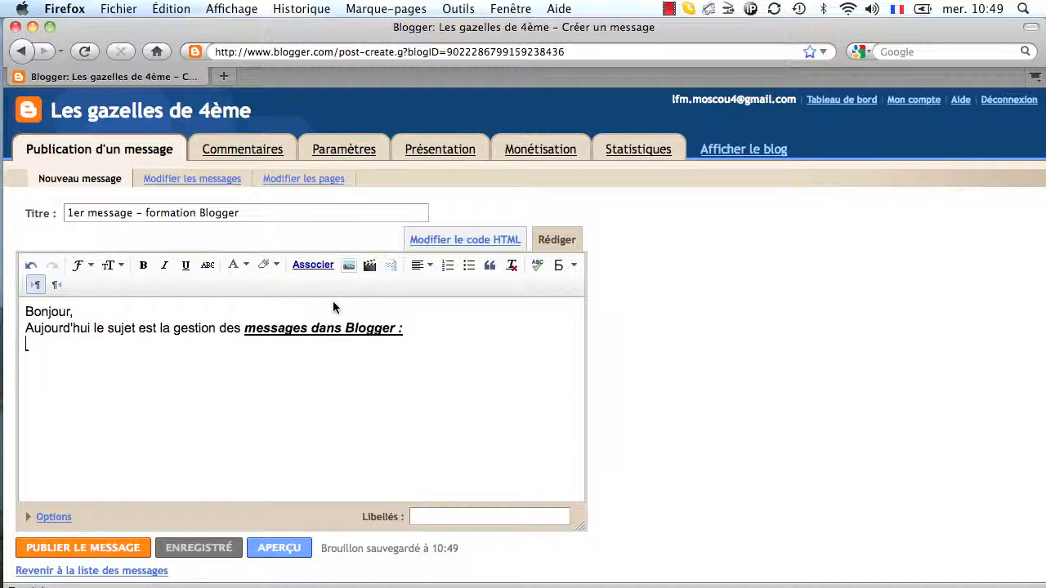
pyautogui.click(467, 265)
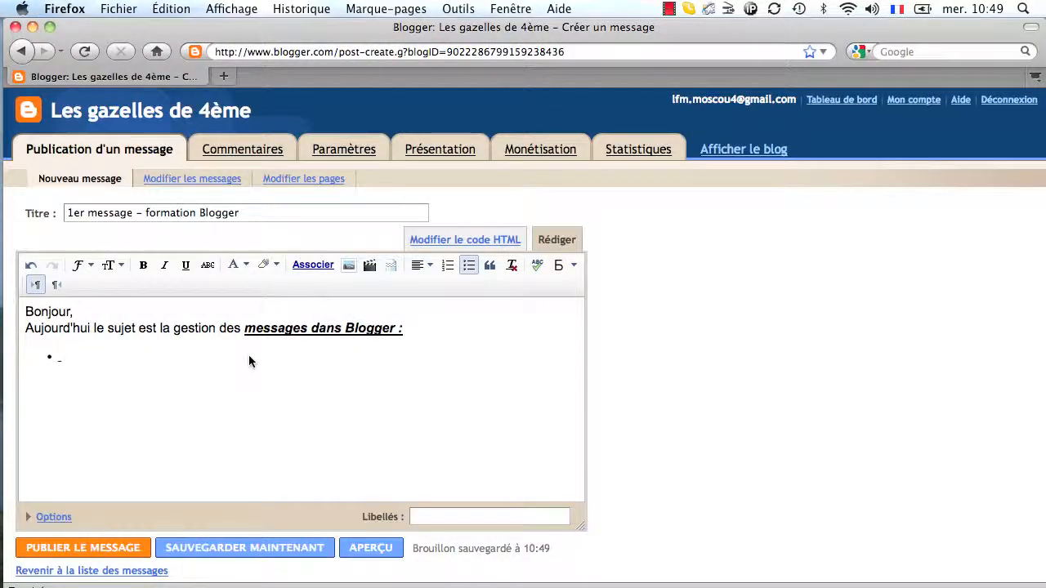
pyautogui.write('suppr')
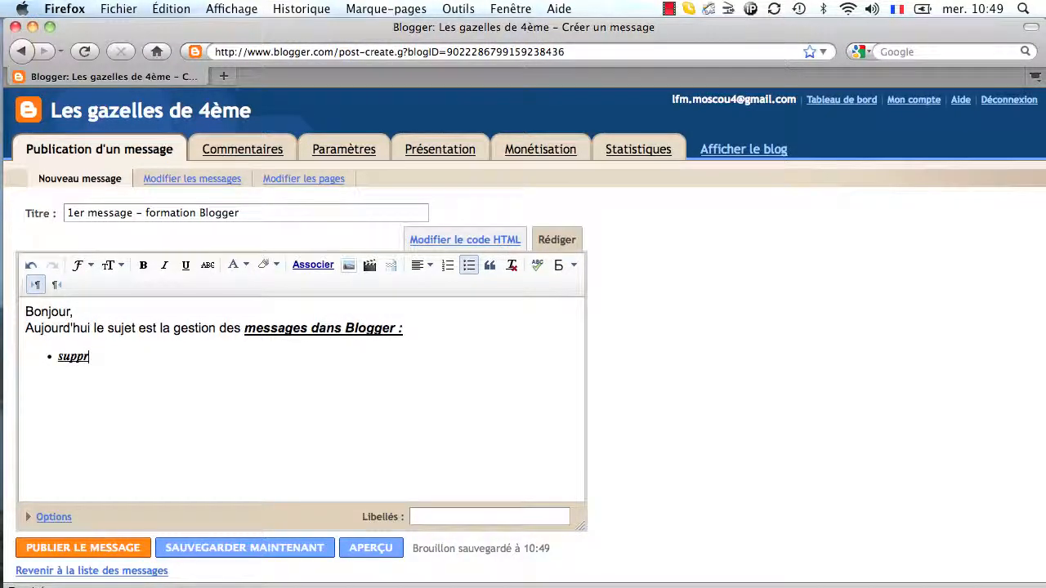
pyautogui.write('imer un')
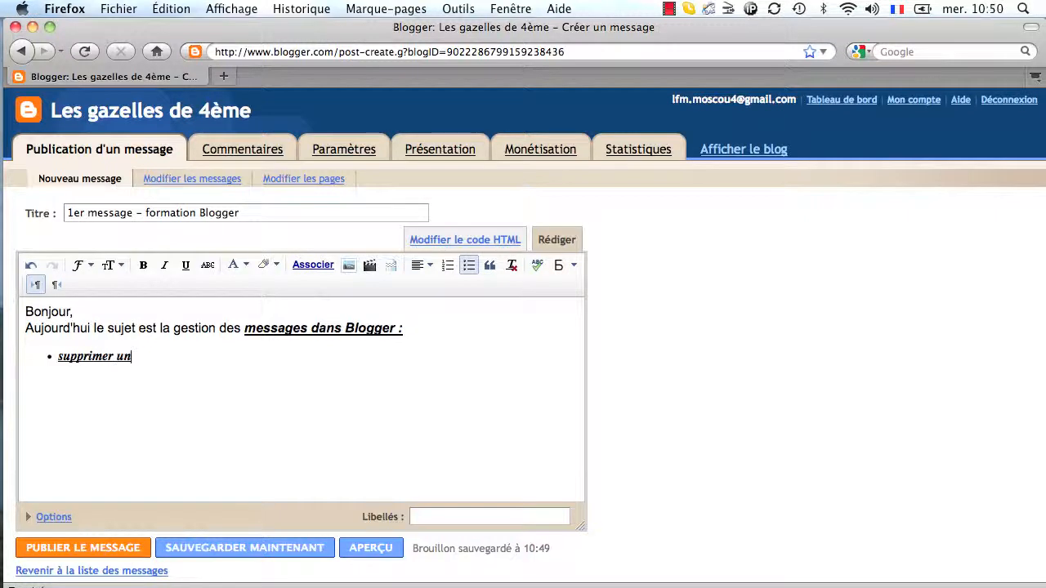
pyautogui.write(' message')
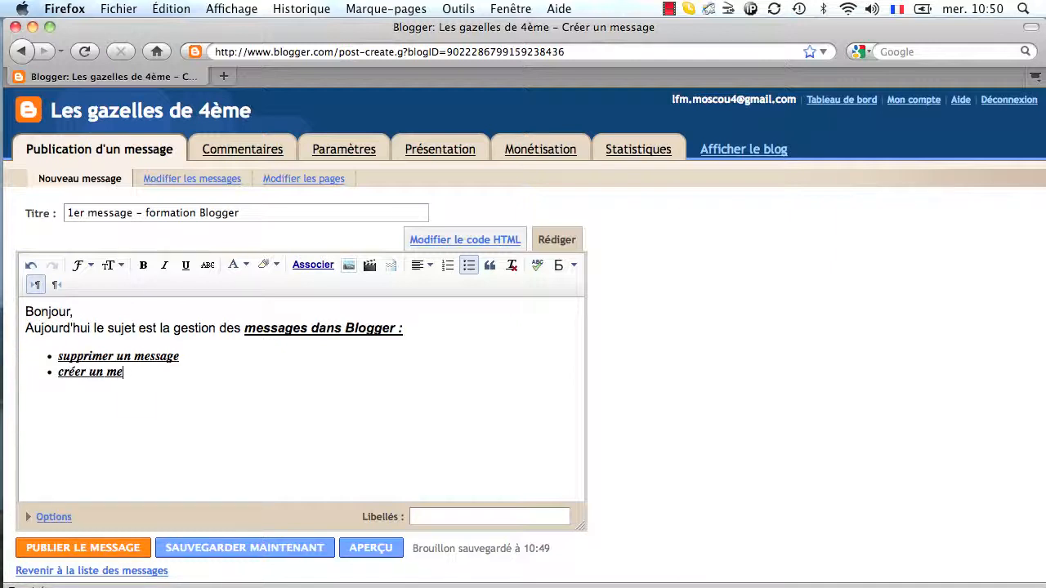
pyautogui.write('sage tes')
pyautogui.press('BackSpace')
pyautogui.write('xte')
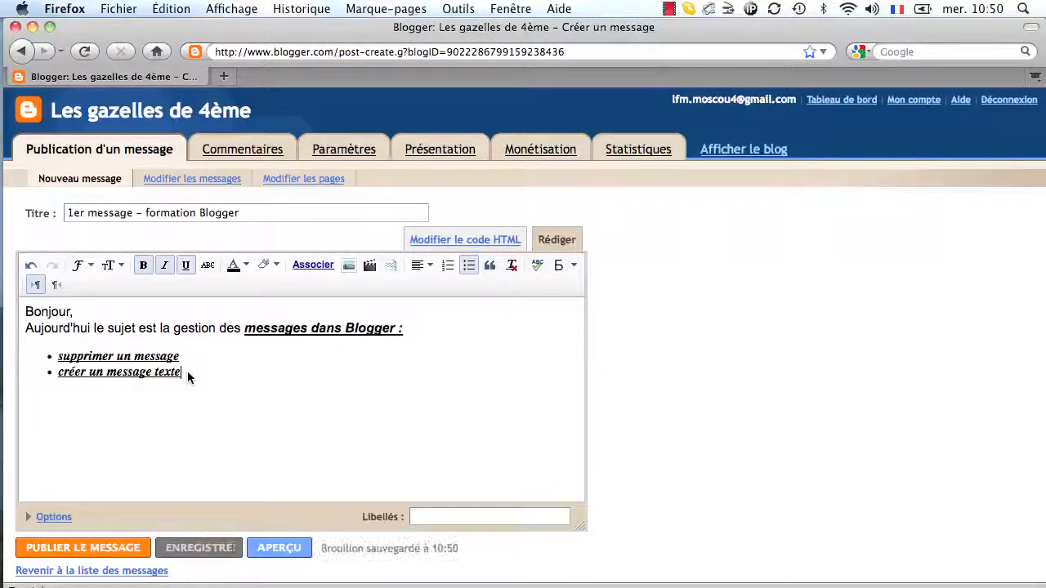
# - Set both bulleted items to the Arial font and remove their underline and bold formatting
pyautogui.moveTo(187, 374); pyautogui.dragTo(45, 353)
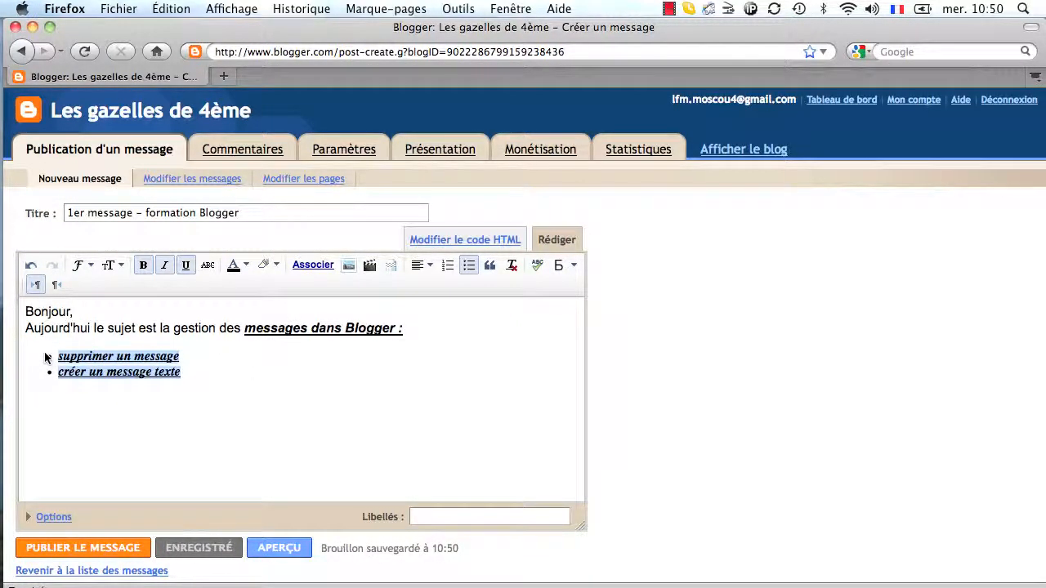
pyautogui.click(93, 268)
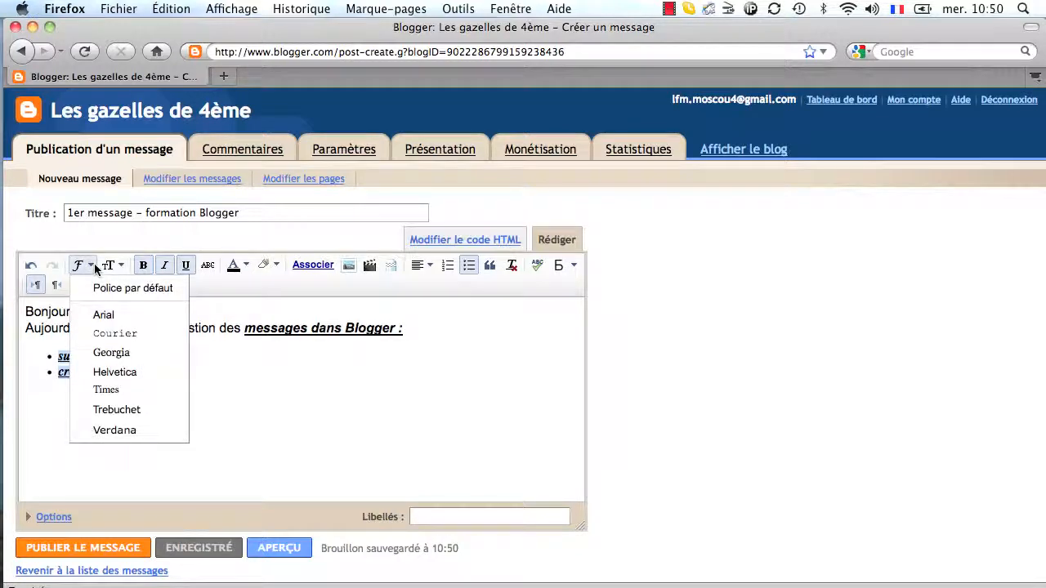
pyautogui.click(104, 315)
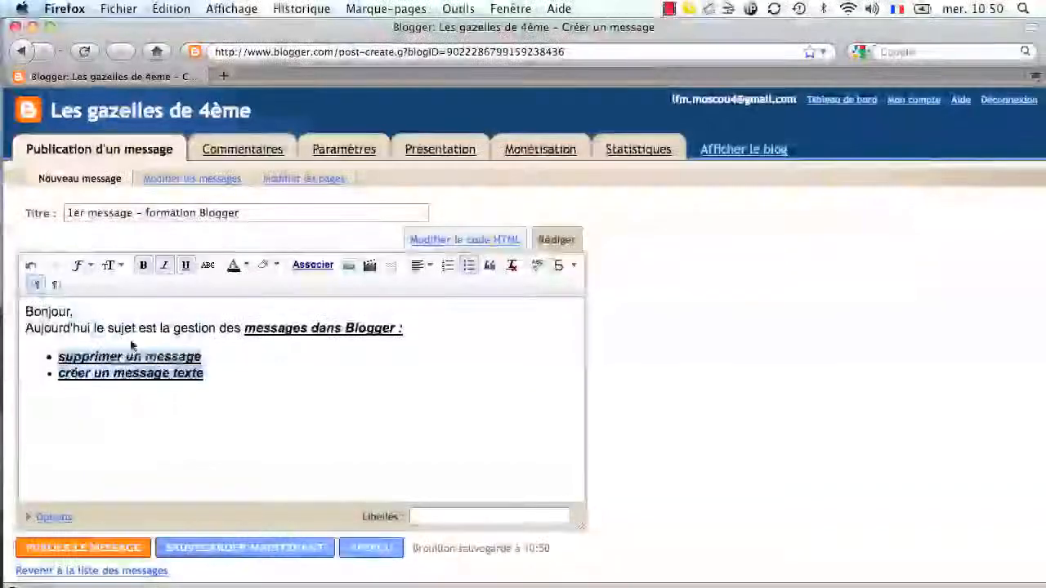
pyautogui.click(187, 272)
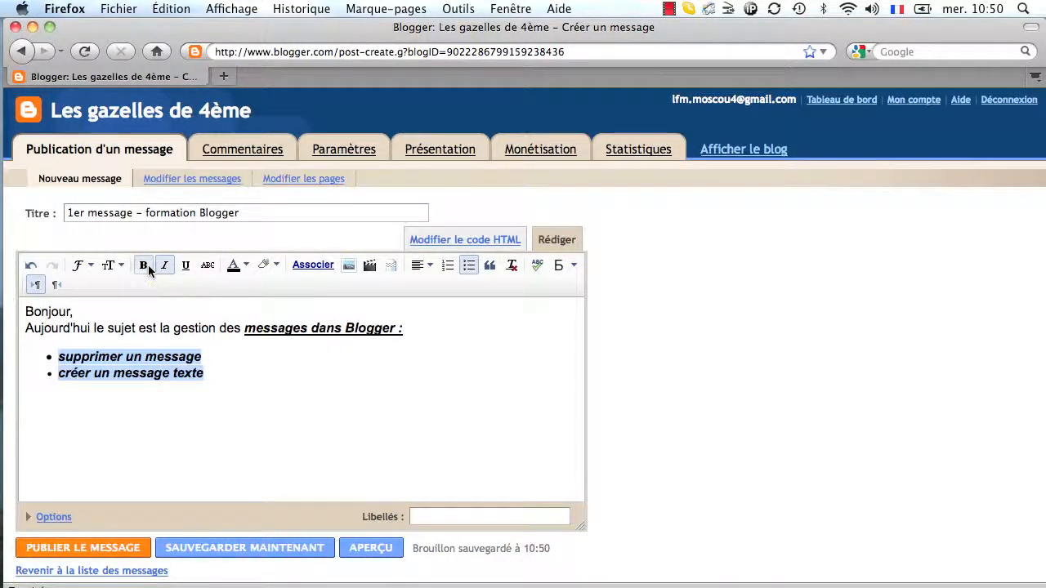
pyautogui.click(145, 272)
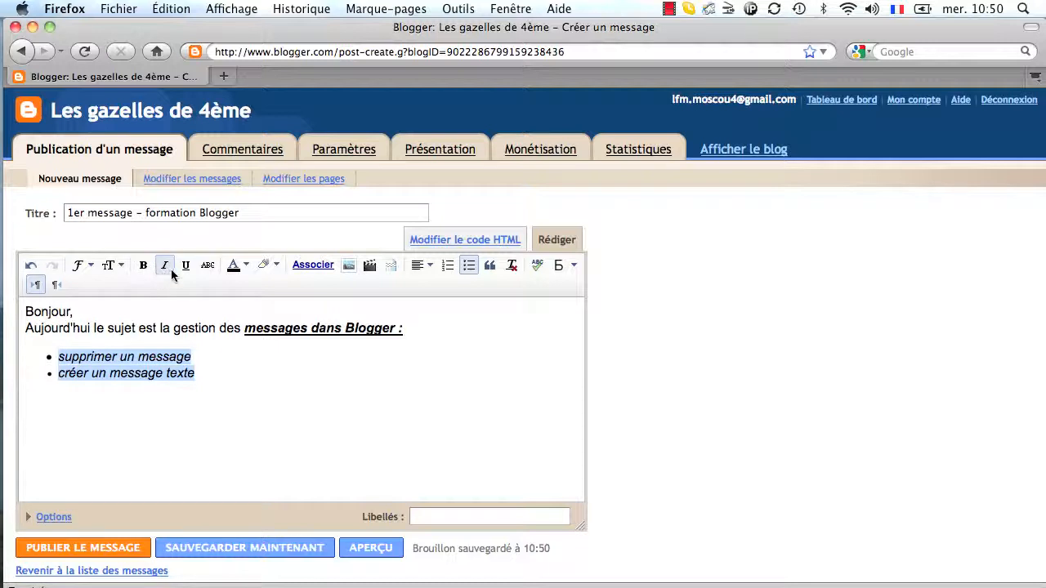
pyautogui.click(203, 355)
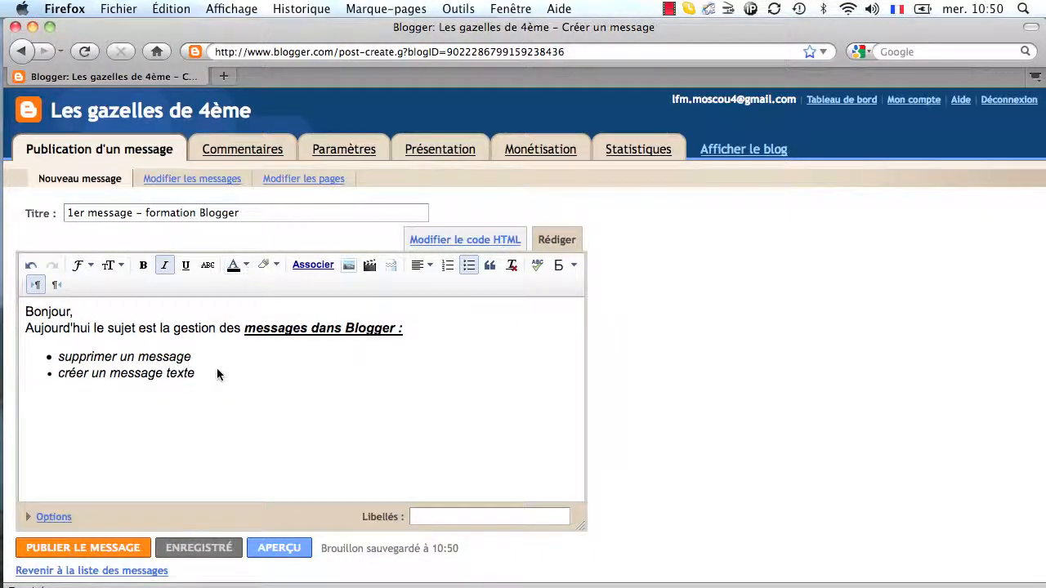
# - Colour the text of both bulleted items blue
pyautogui.moveTo(194, 375); pyautogui.dragTo(60, 365)
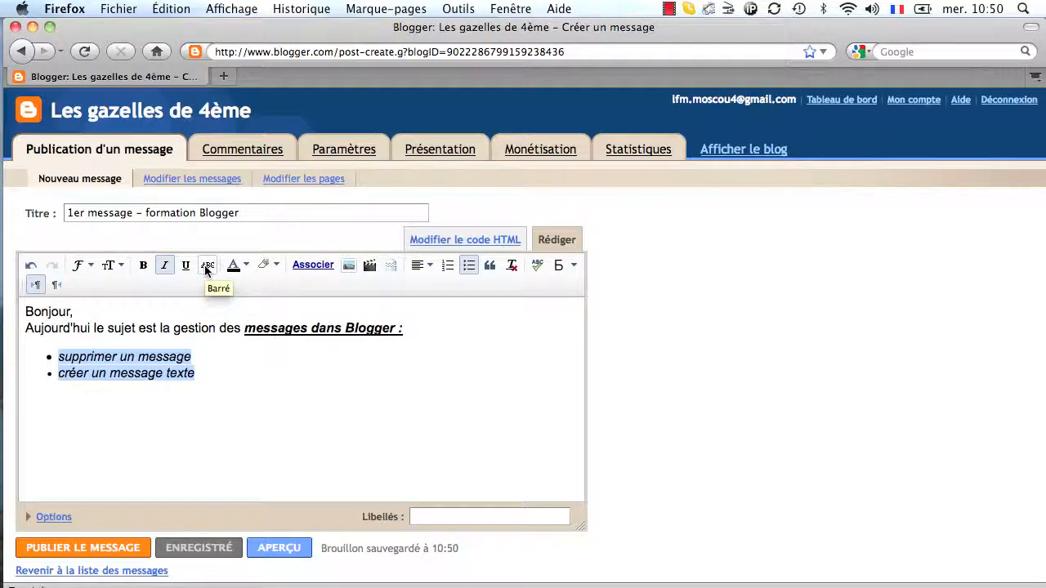
pyautogui.click(246, 266)
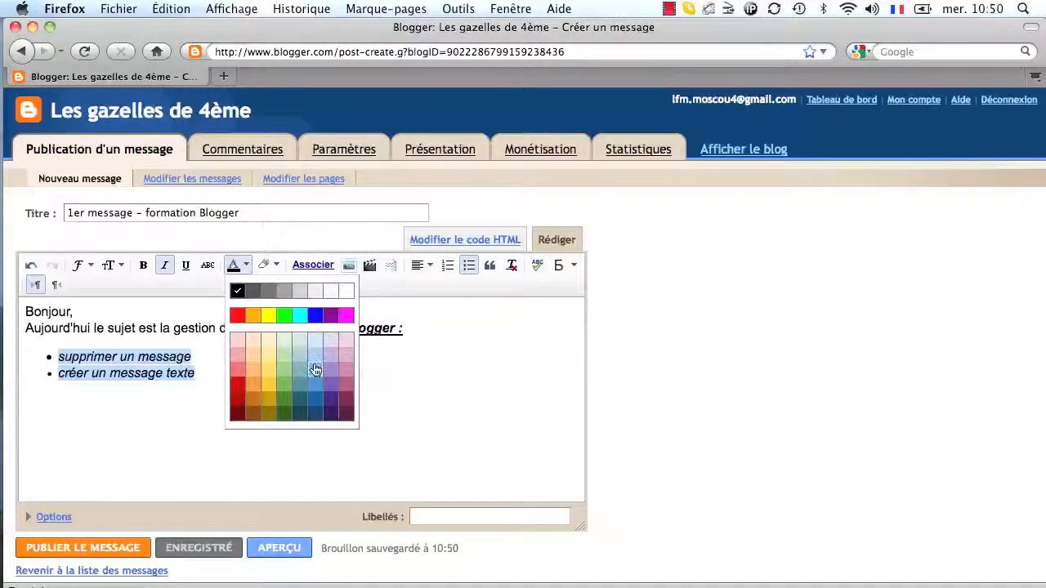
pyautogui.click(315, 316)
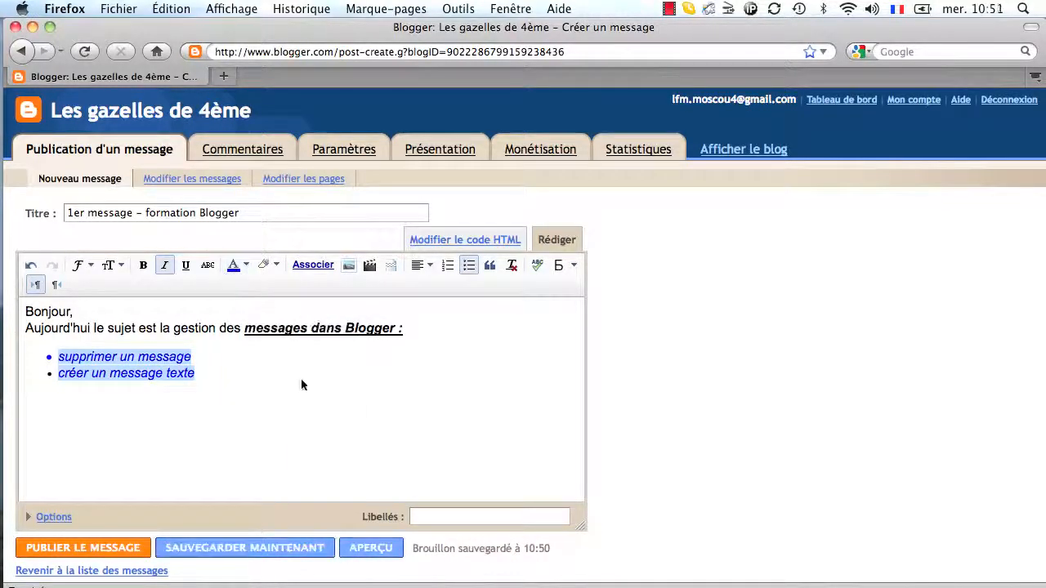
pyautogui.click(228, 387)
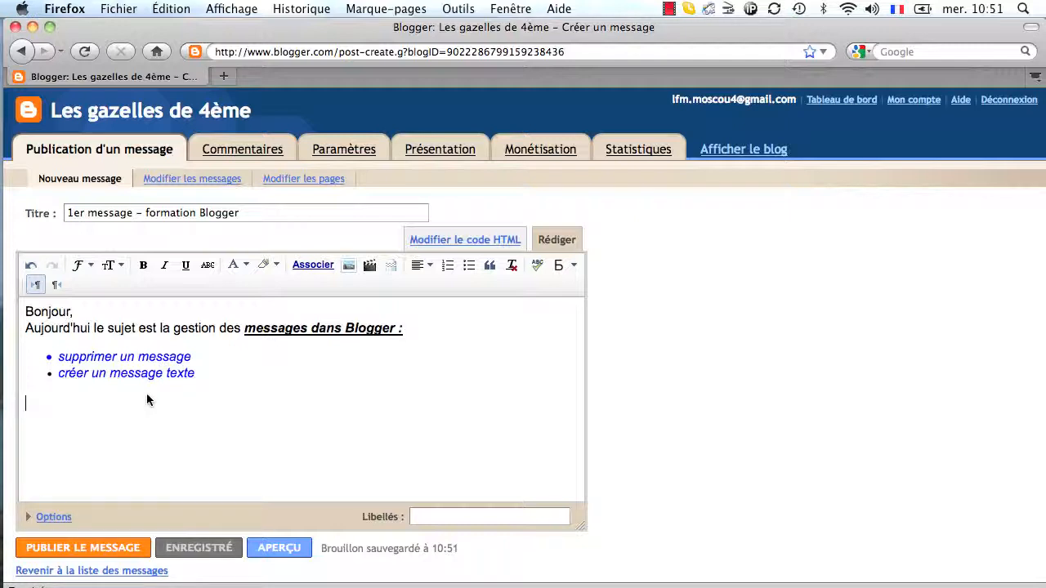
pyautogui.write('Lien')
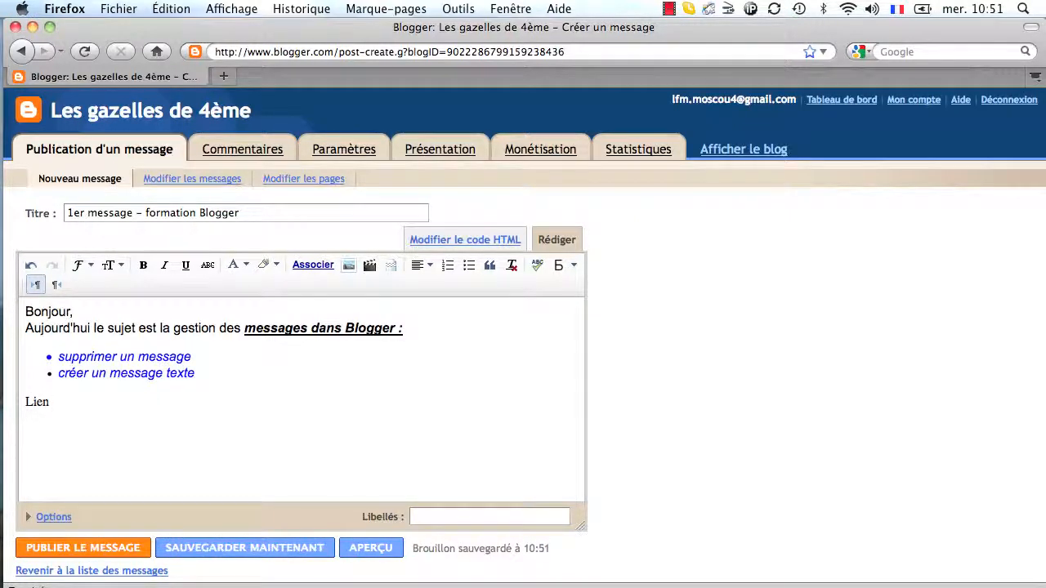
pyautogui.write(' pour acc')
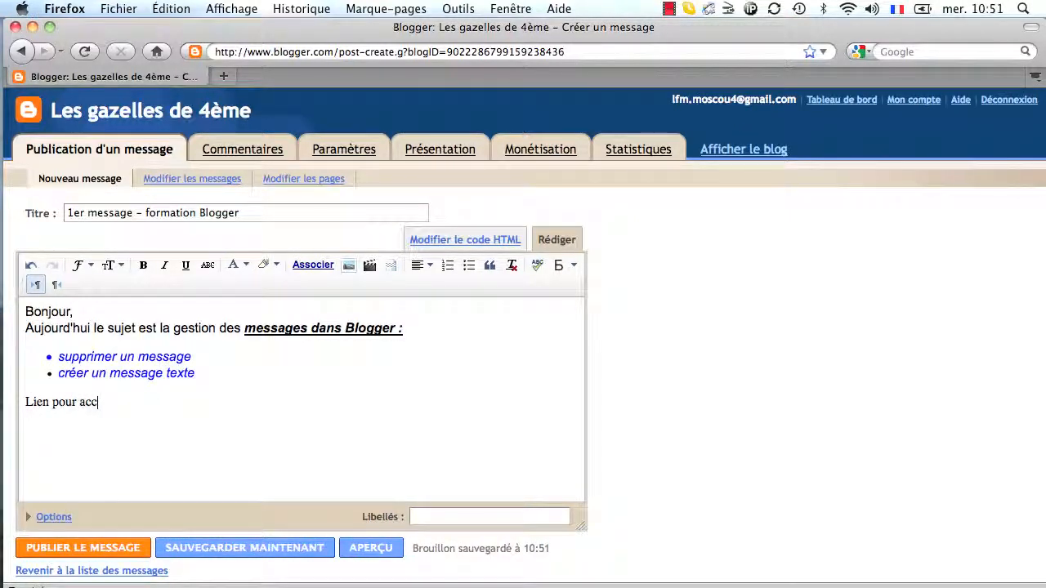
pyautogui.write('éder à Blo')
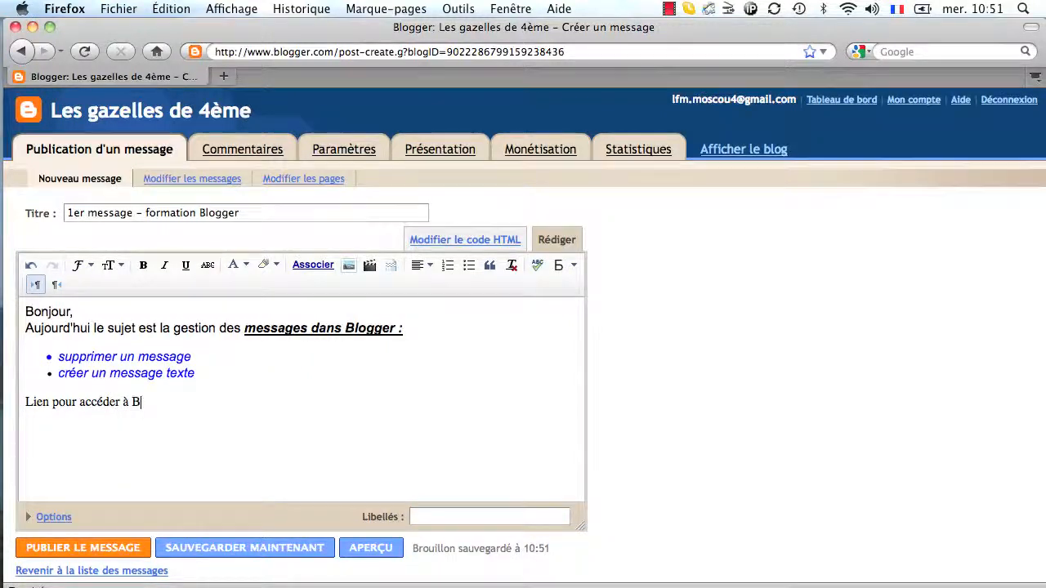
pyautogui.write('gger ')
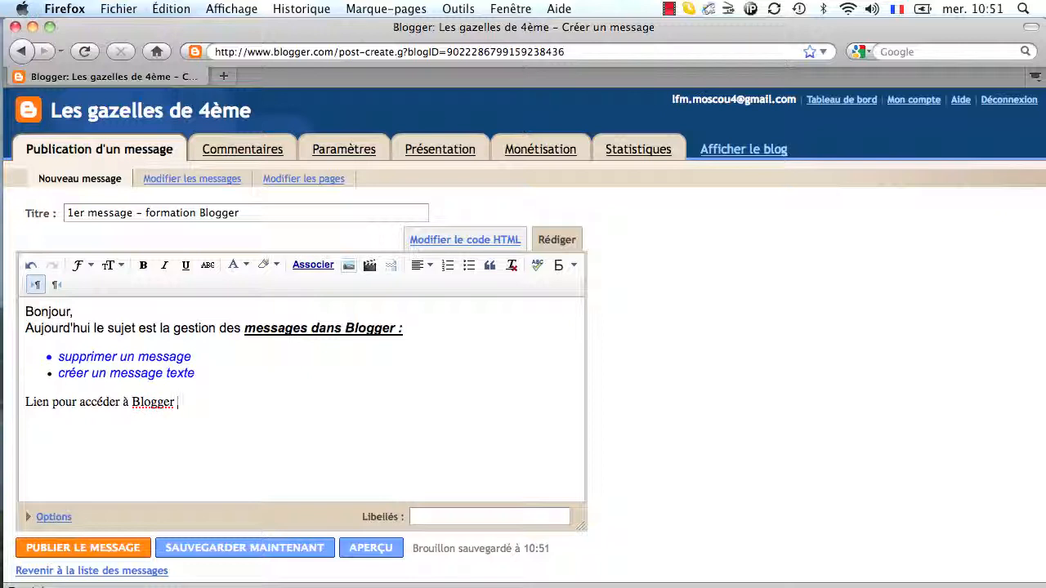
pyautogui.write(': www.google.')
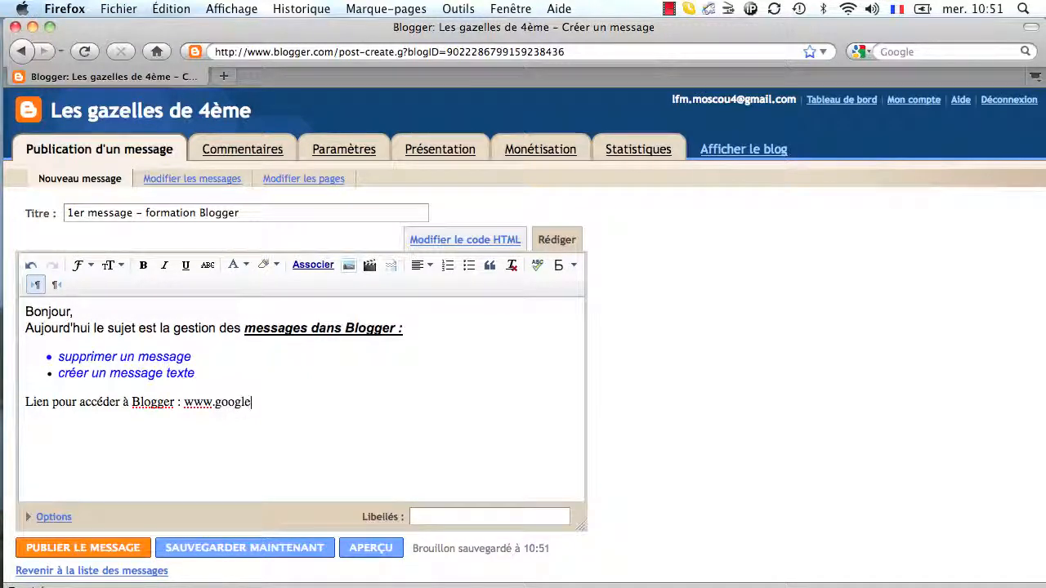
pyautogui.write('fr')
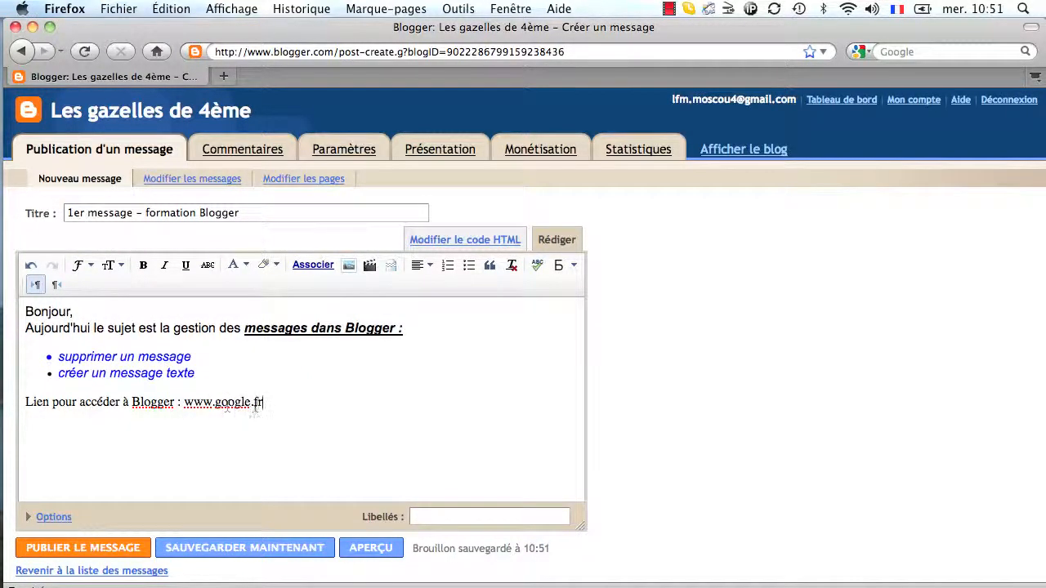
pyautogui.moveTo(263, 403); pyautogui.dragTo(187, 403)
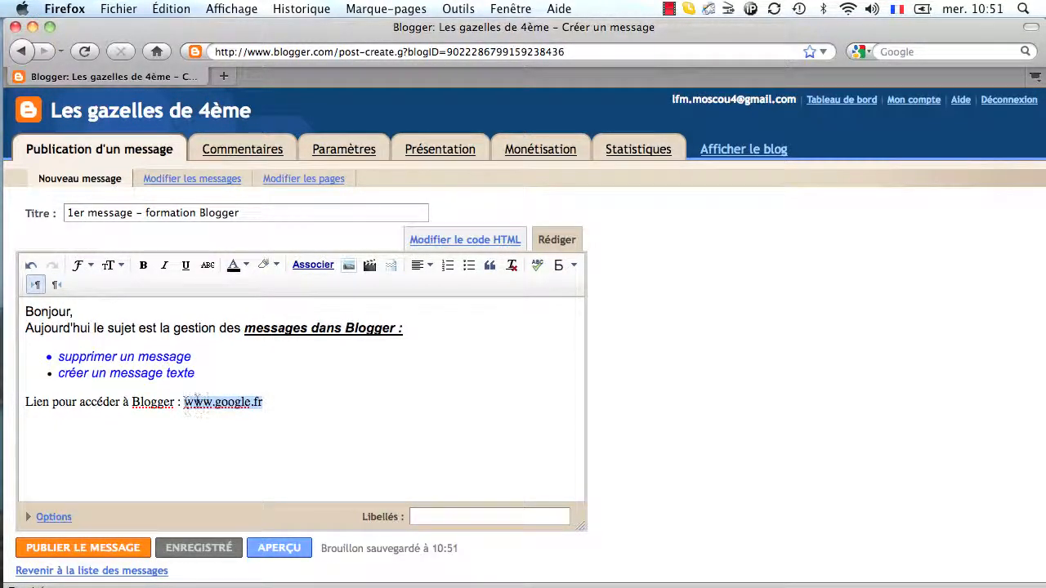
pyautogui.click(317, 267)
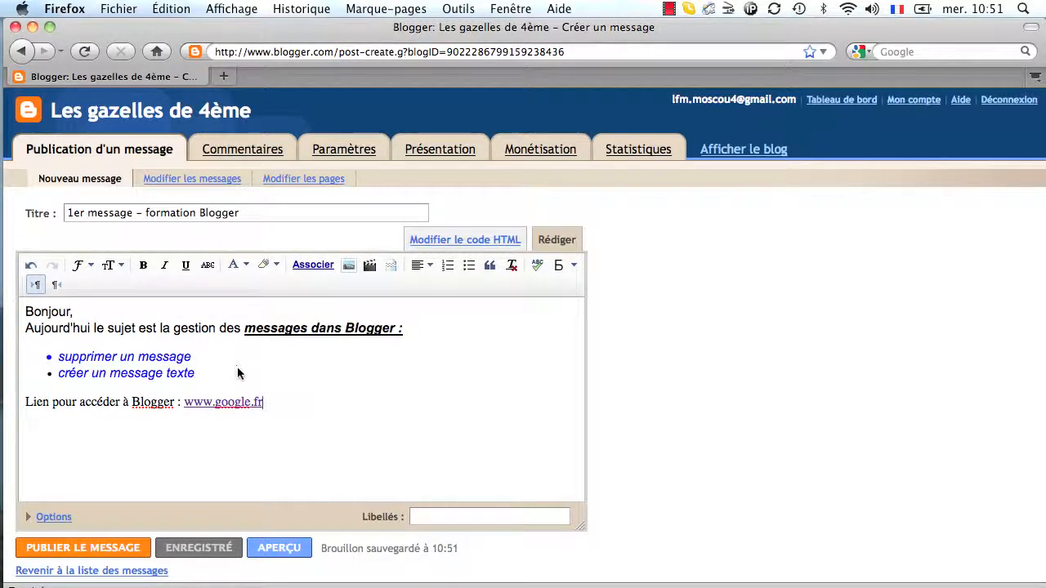
# - Try centred, right and justified alignment on the text below "Bonjour," and restore its left alignment
pyautogui.moveTo(280, 409); pyautogui.dragTo(22, 328)
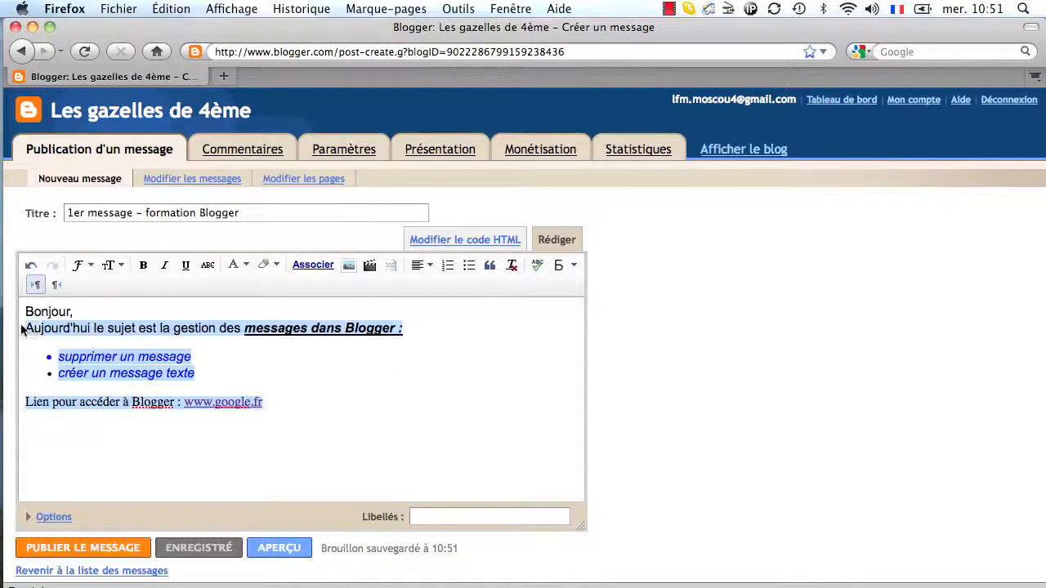
pyautogui.click(431, 265)
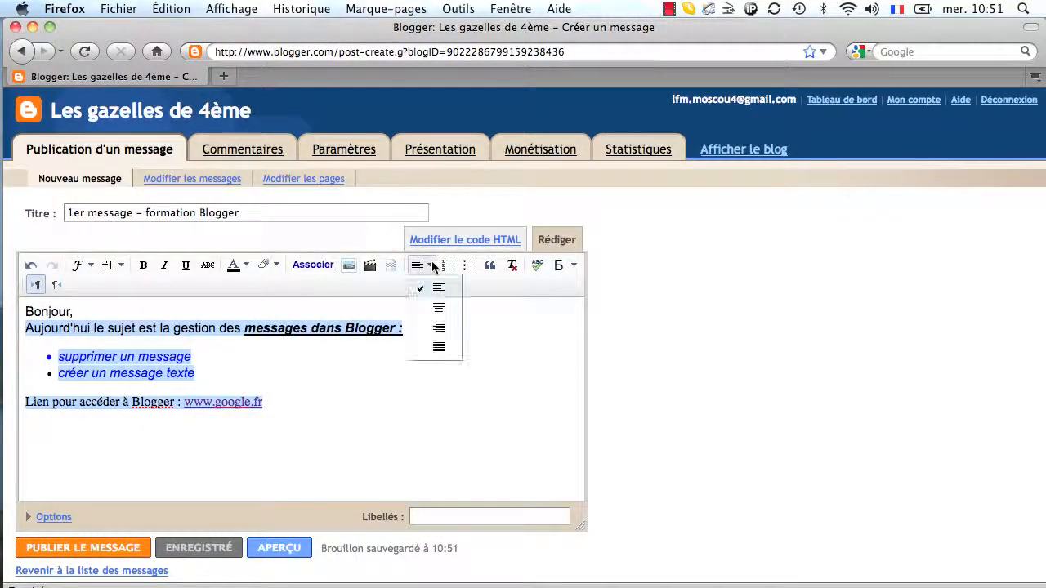
pyautogui.click(438, 309)
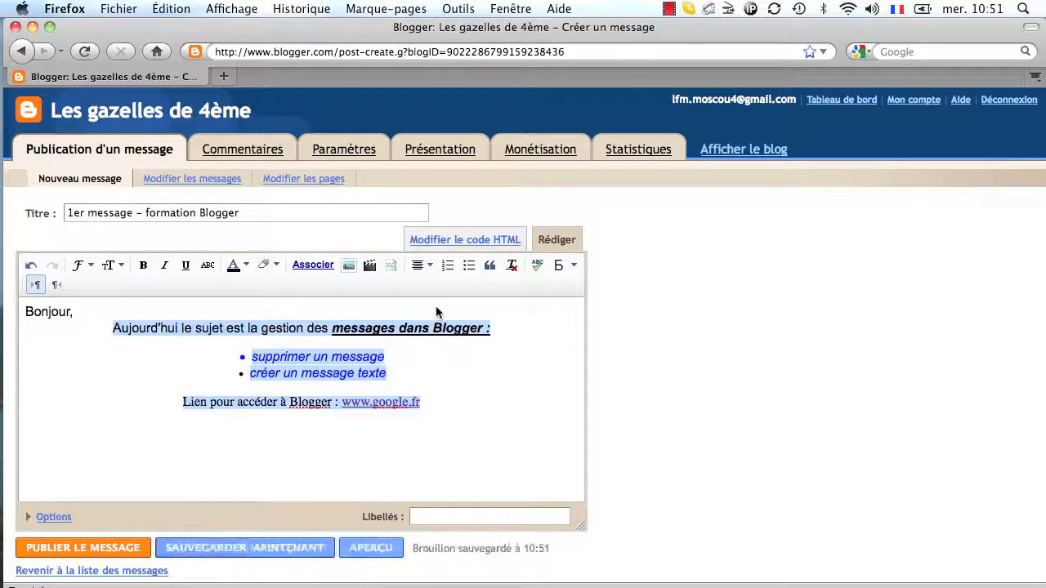
pyautogui.click(425, 266)
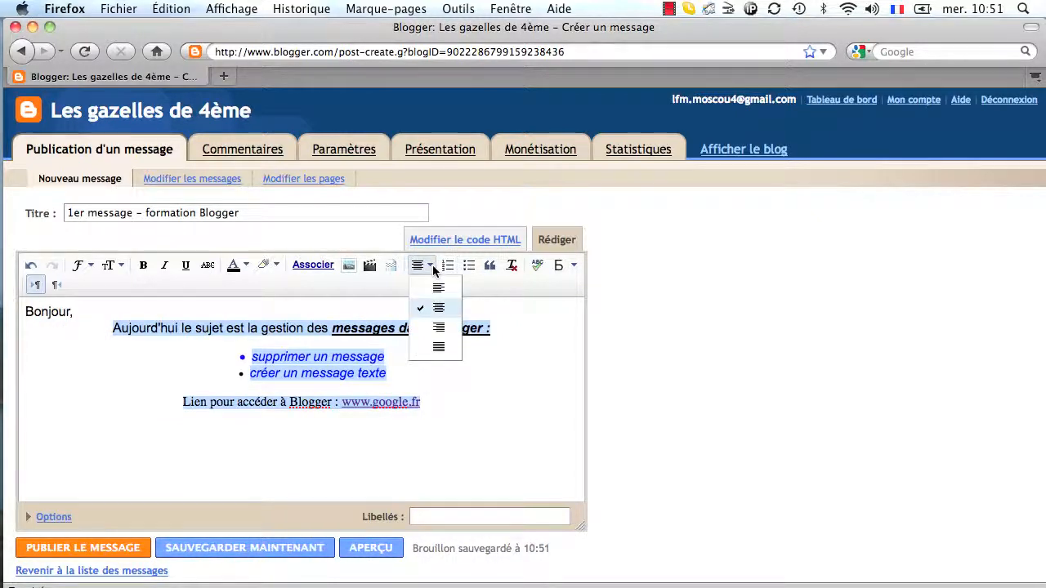
pyautogui.click(438, 330)
pyautogui.click(428, 267)
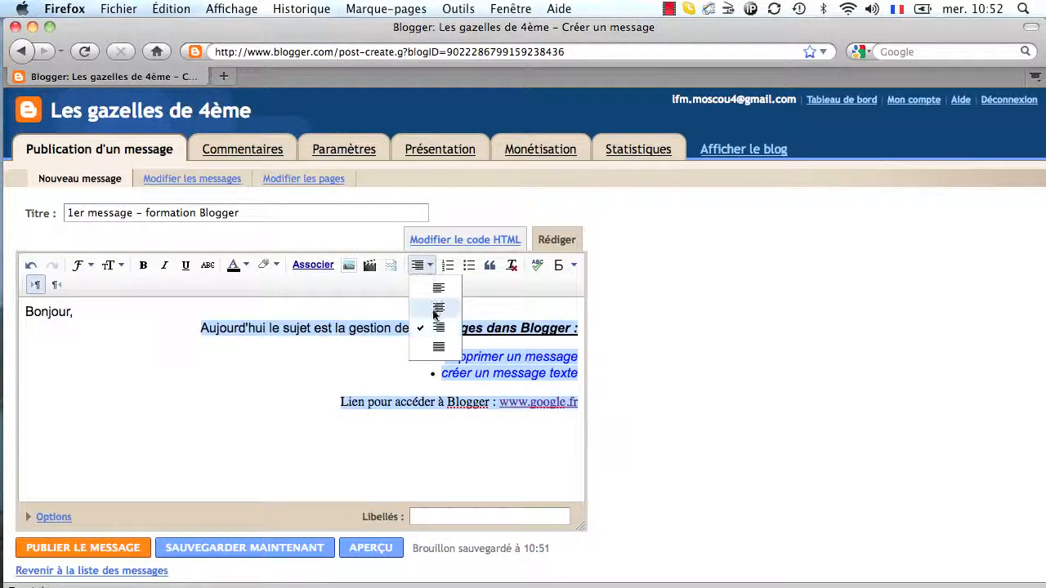
pyautogui.click(438, 346)
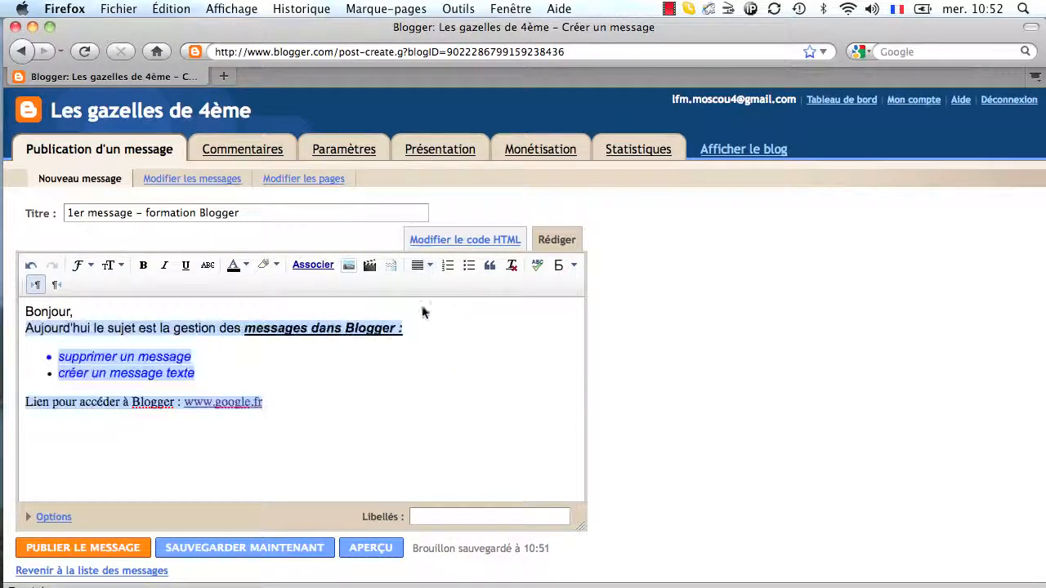
pyautogui.click(420, 265)
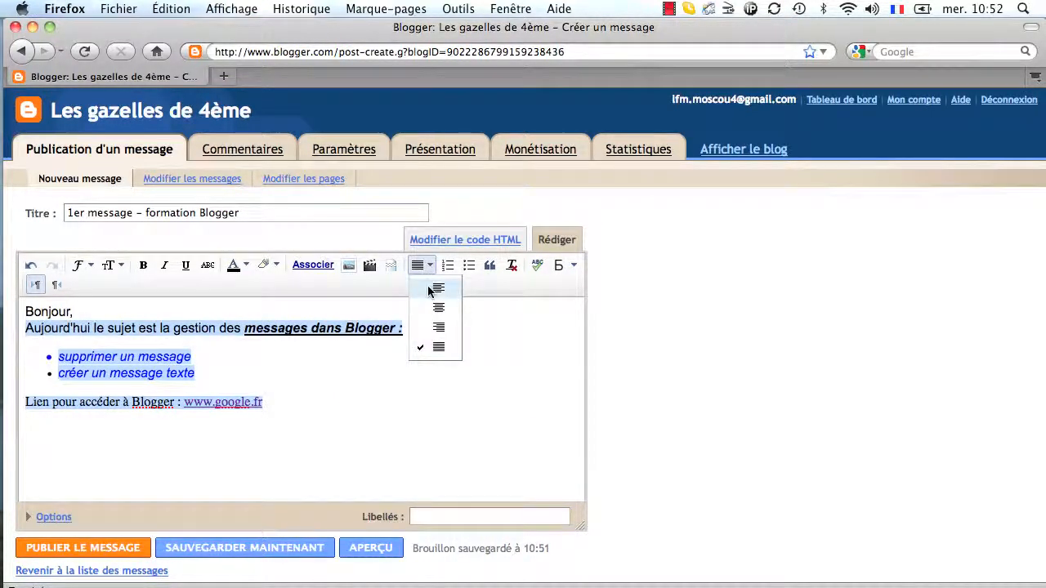
pyautogui.click(431, 290)
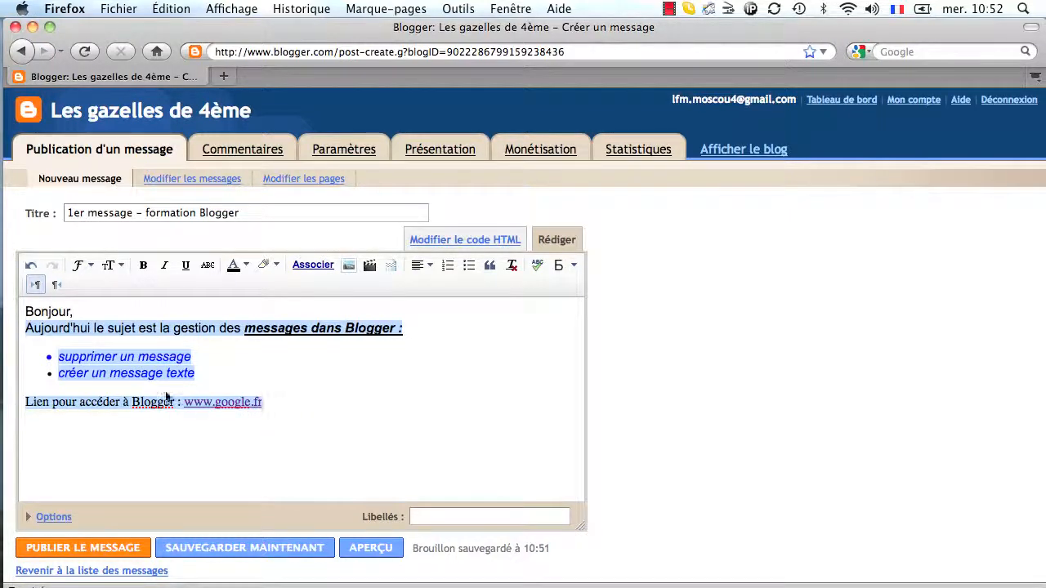
pyautogui.click(197, 375)
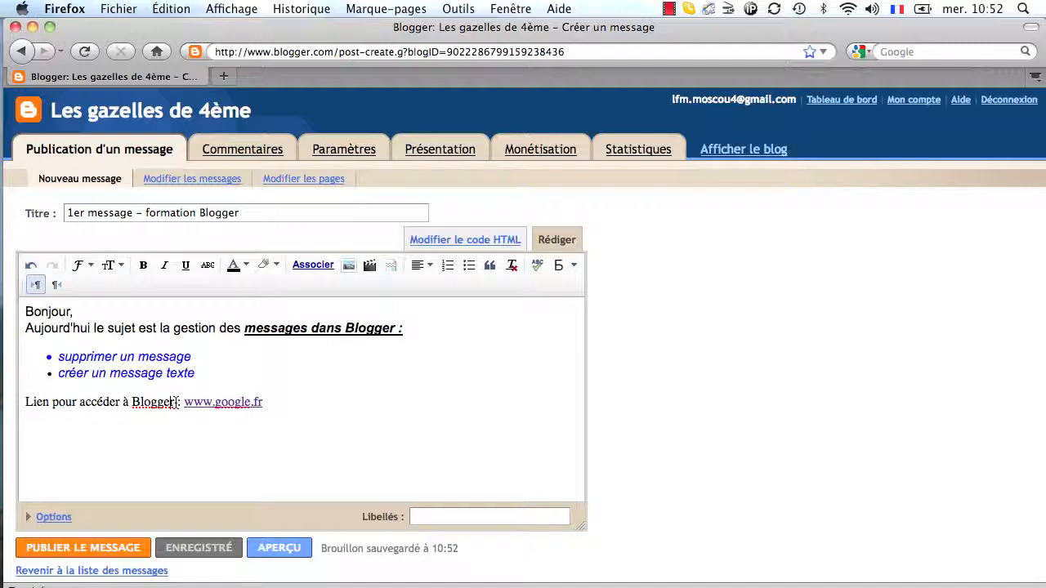
# - Turn on spell checking for the message, and try right-to-left text direction before restoring left-to-right
pyautogui.moveTo(174, 402); pyautogui.dragTo(13, 321)
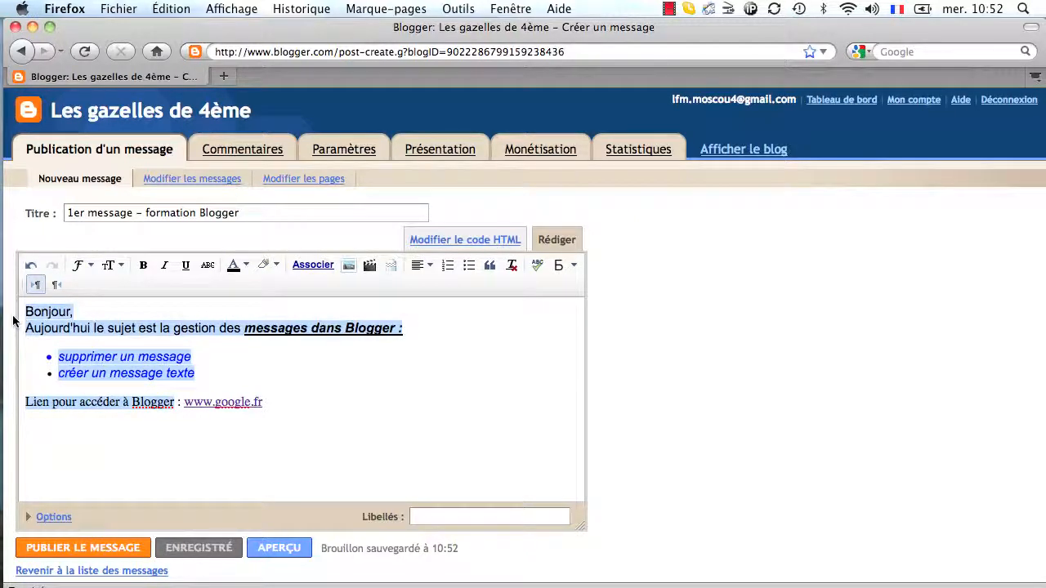
pyautogui.click(537, 266)
pyautogui.click(394, 400)
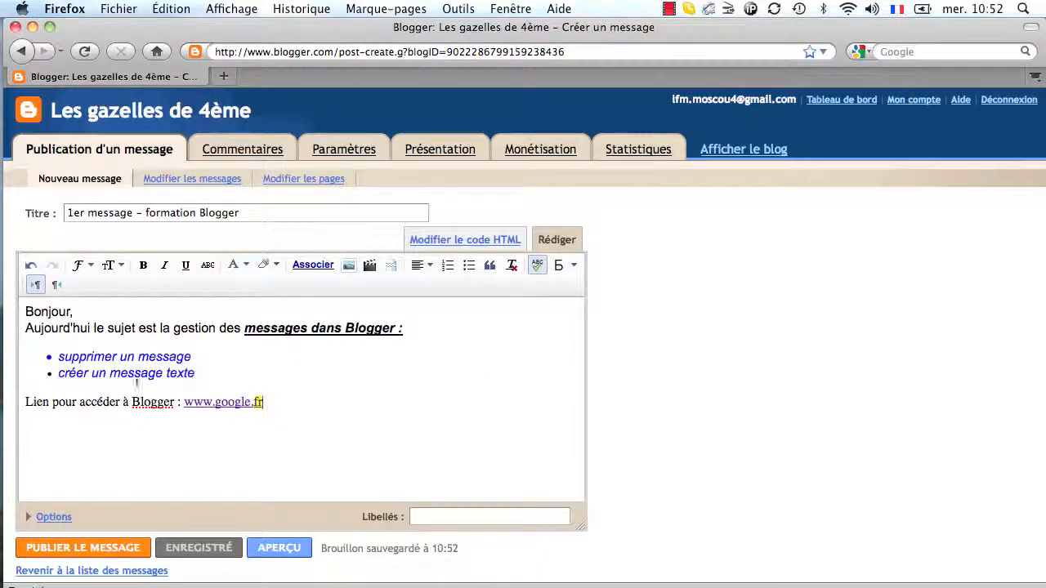
pyautogui.click(54, 287)
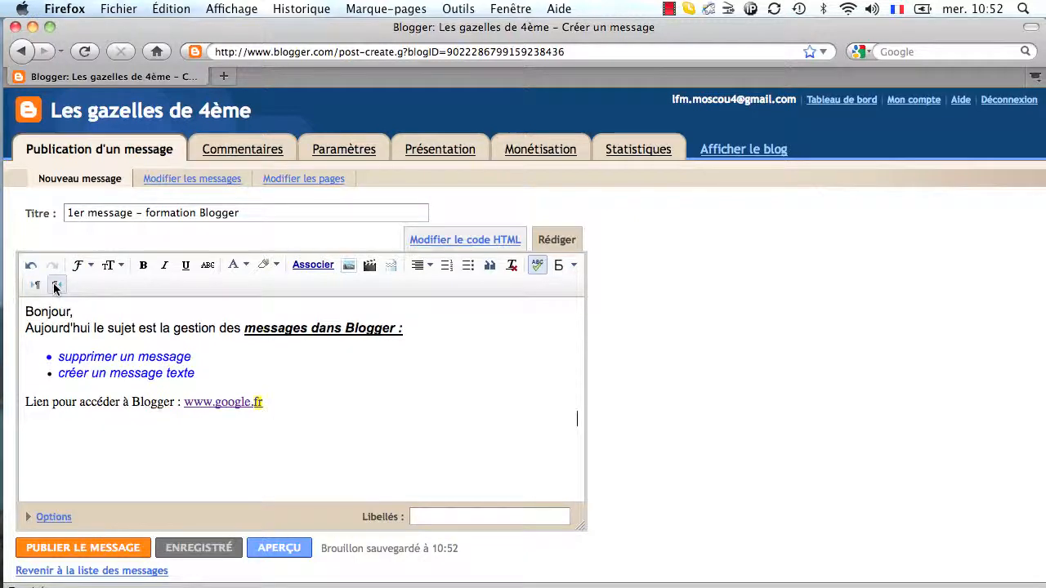
pyautogui.click(37, 286)
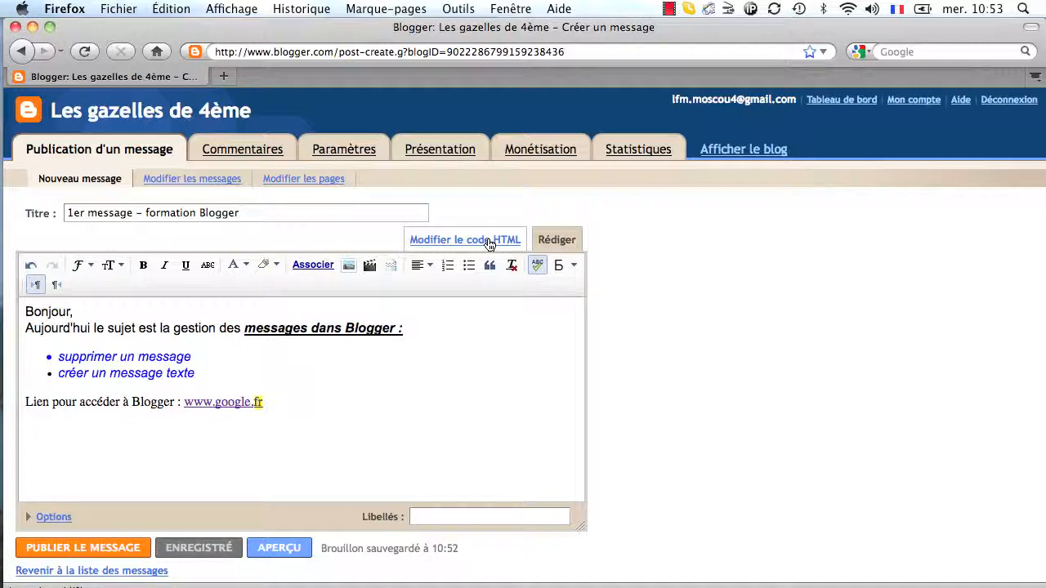
# - Examine the message's HTML code, locating the intro sentence and the "créer un message texte" item, and return to the compose view
pyautogui.click(489, 240)
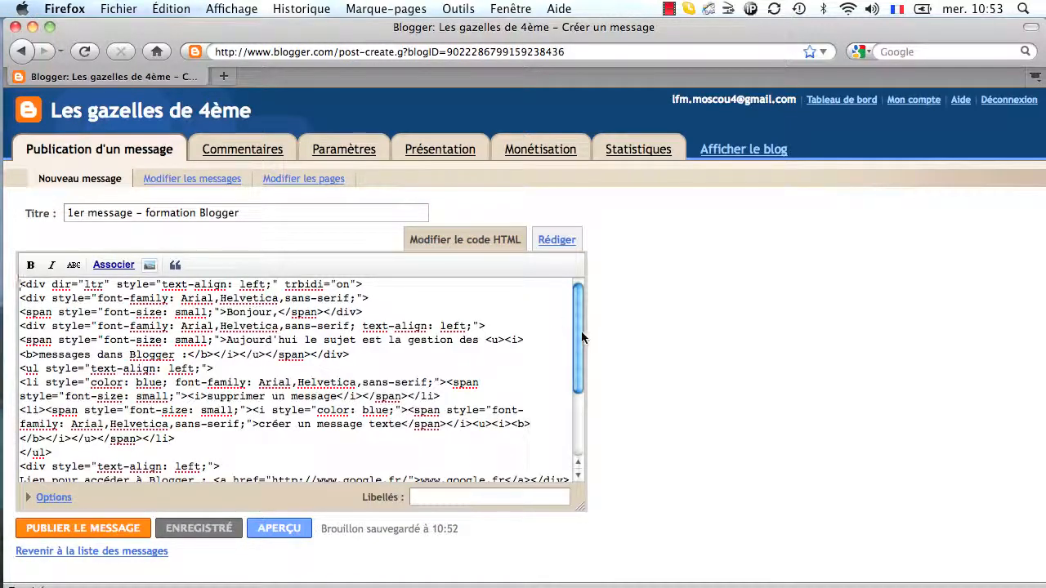
pyautogui.scroll(-3, 579, 337)
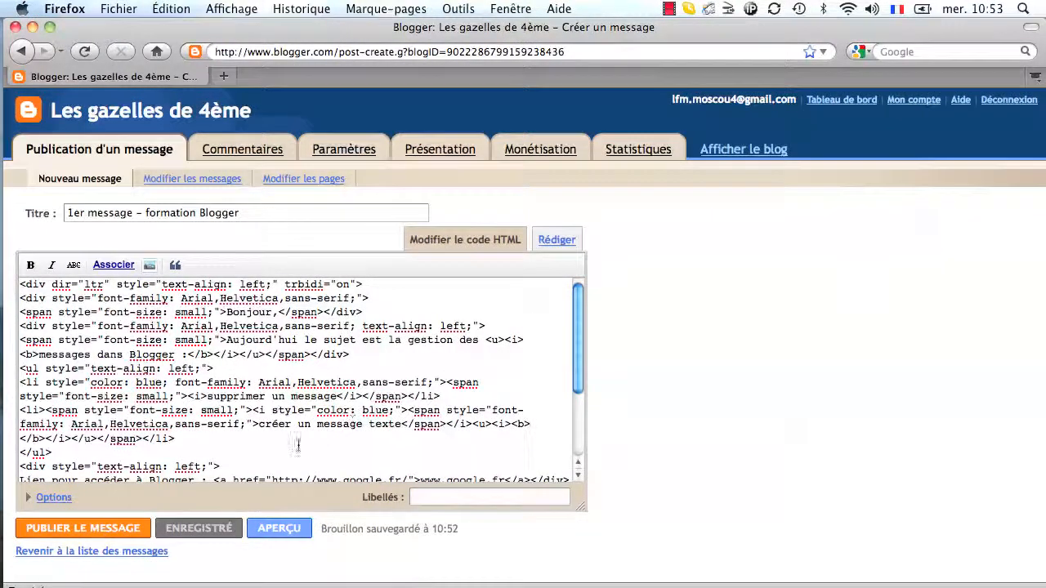
pyautogui.moveTo(400, 427); pyautogui.dragTo(258, 425)
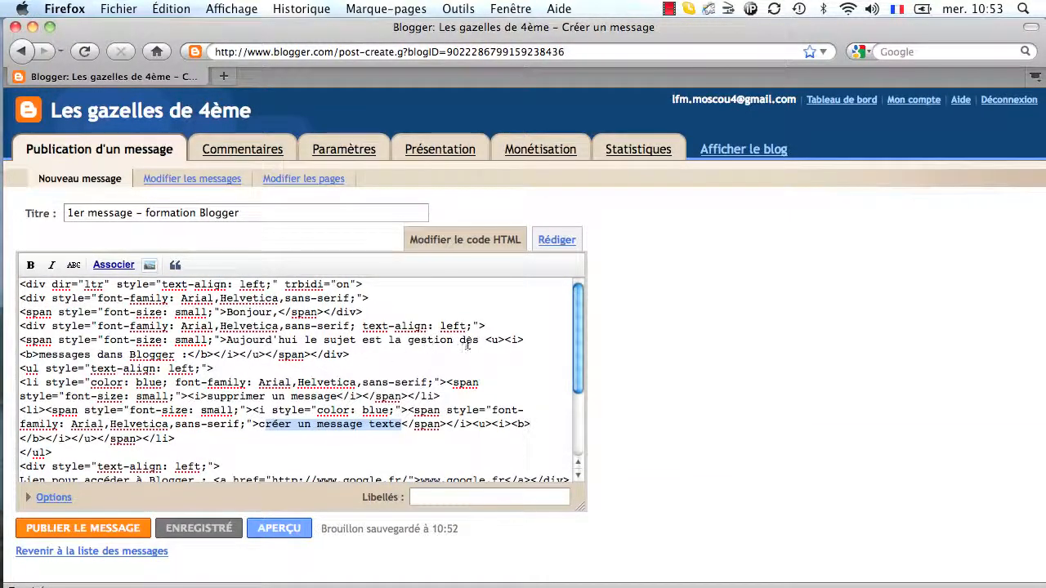
pyautogui.moveTo(479, 342); pyautogui.dragTo(237, 347)
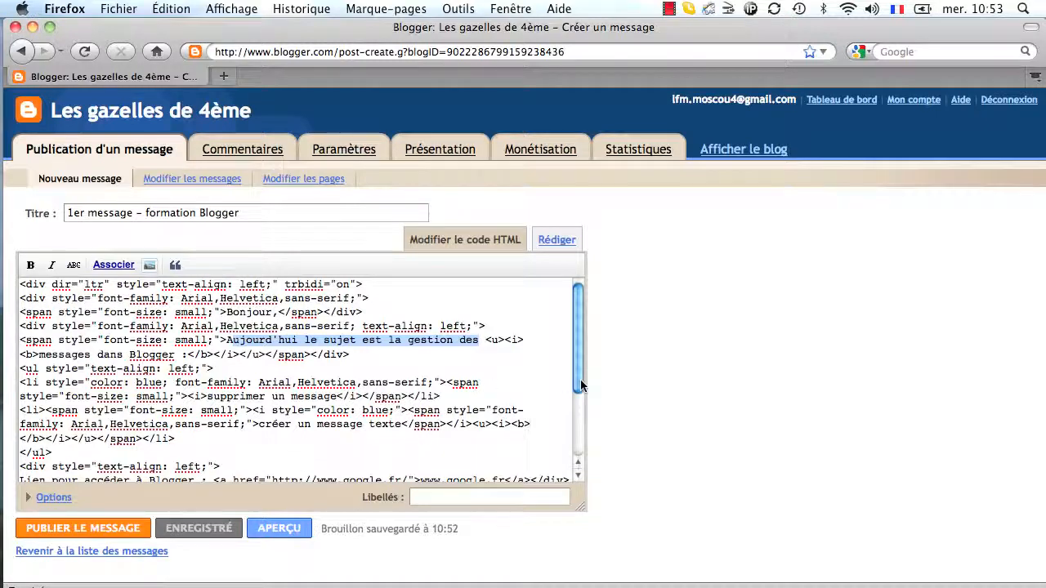
pyautogui.moveTo(580, 379); pyautogui.dragTo(577, 459)
pyautogui.click(556, 242)
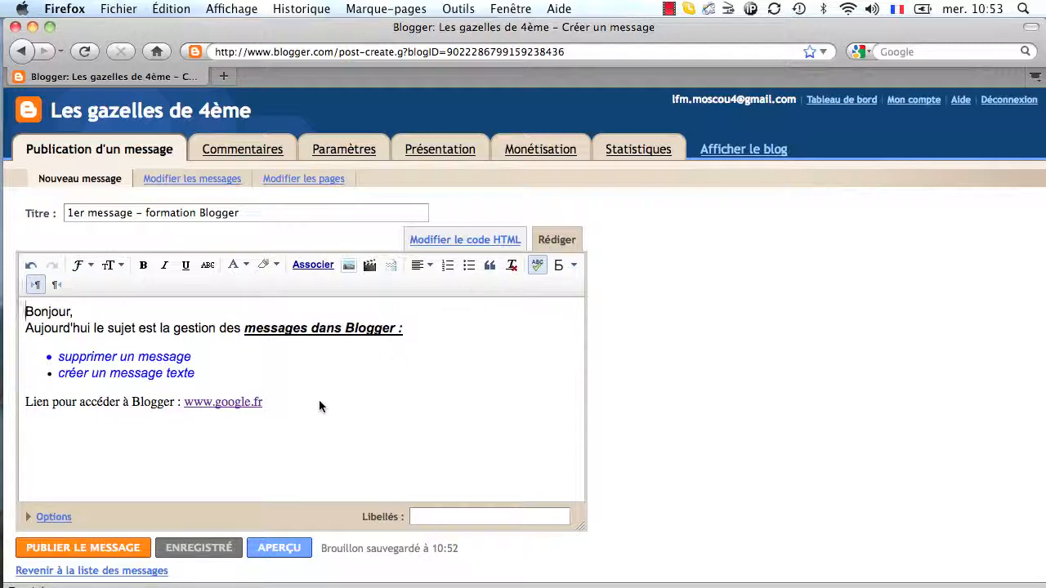
# - Show the message options, try the "Prévu pour" publication date setting and set it back to "Automatique"
pyautogui.click(42, 520)
pyautogui.scroll(-5, 431, 396)
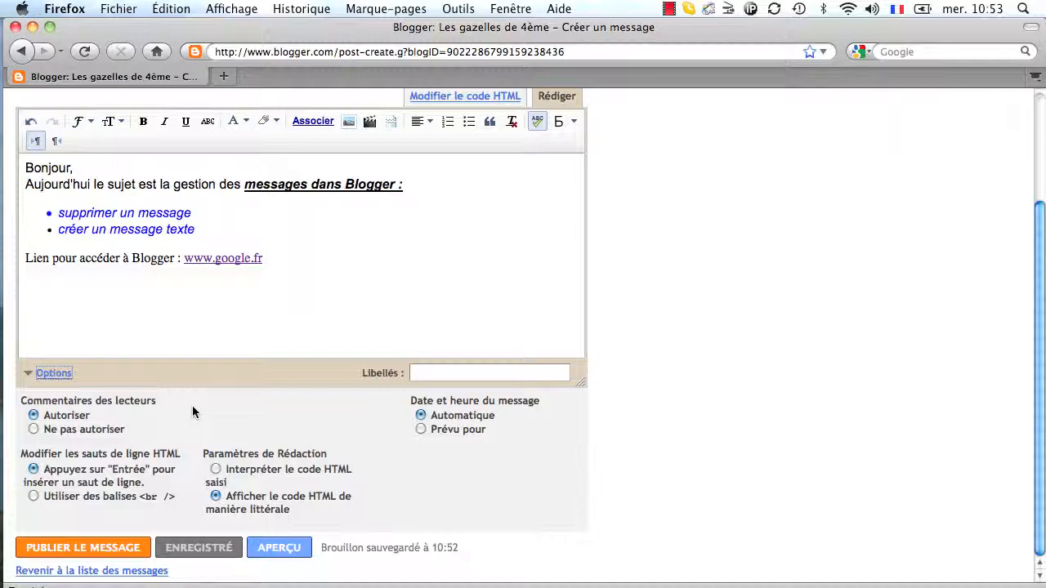
pyautogui.click(421, 430)
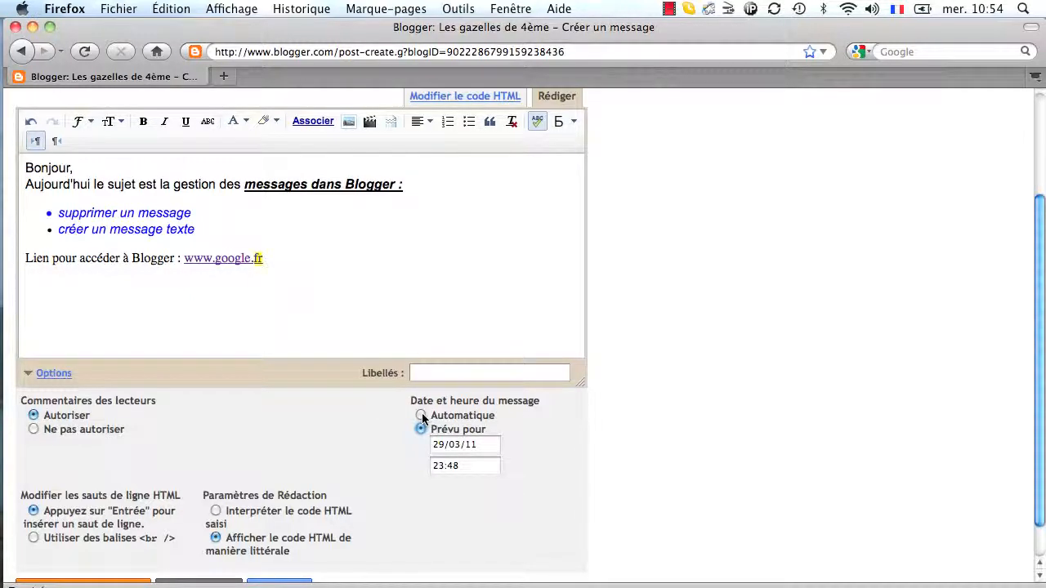
pyautogui.click(421, 415)
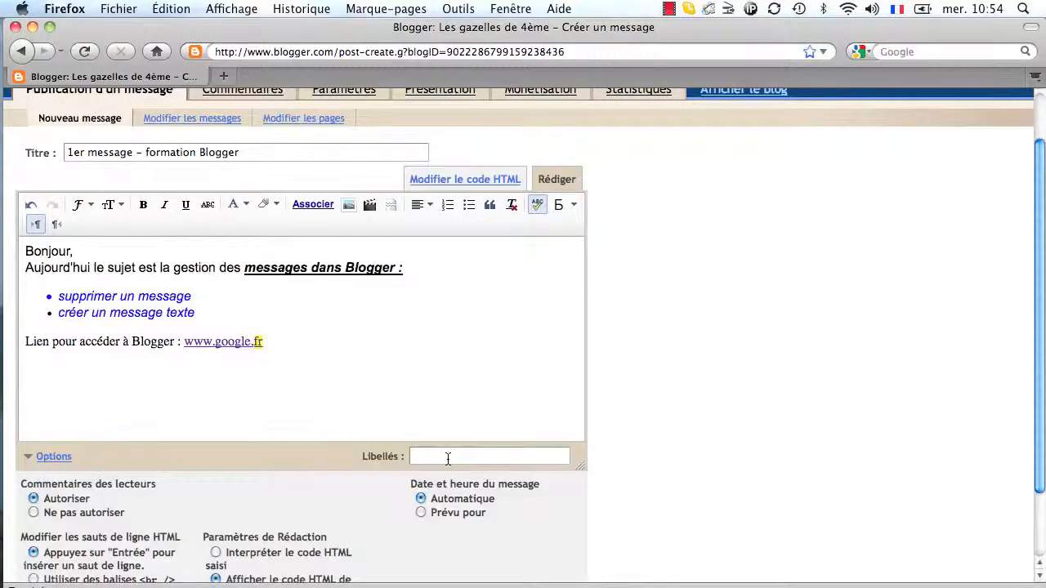
# - Give the message the labels "supprimer, créer" and publish it
pyautogui.click(448, 458)
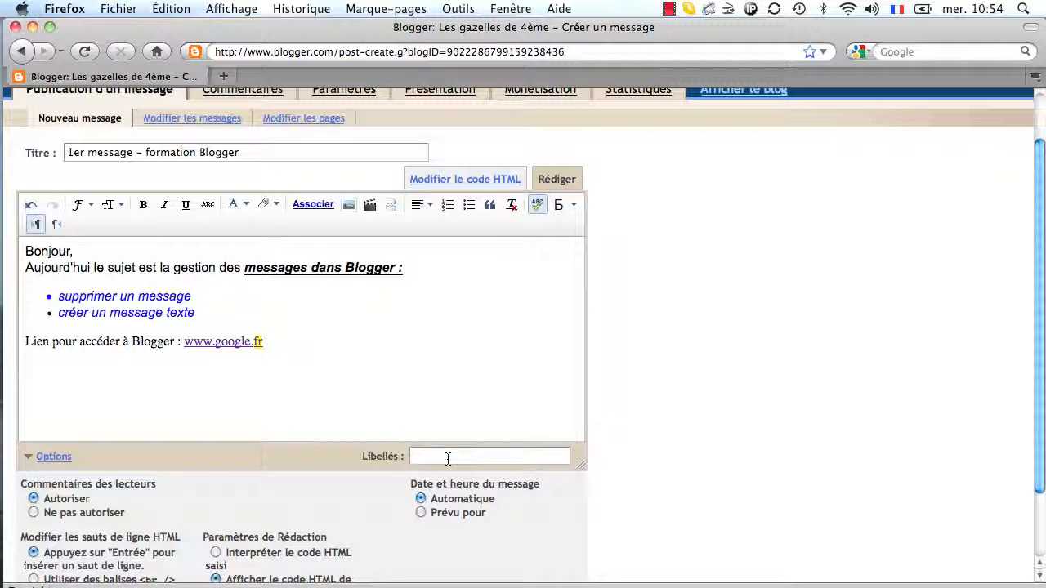
pyautogui.write('supprimer, cr')
pyautogui.write('éer')
pyautogui.scroll(-2, 450, 467)
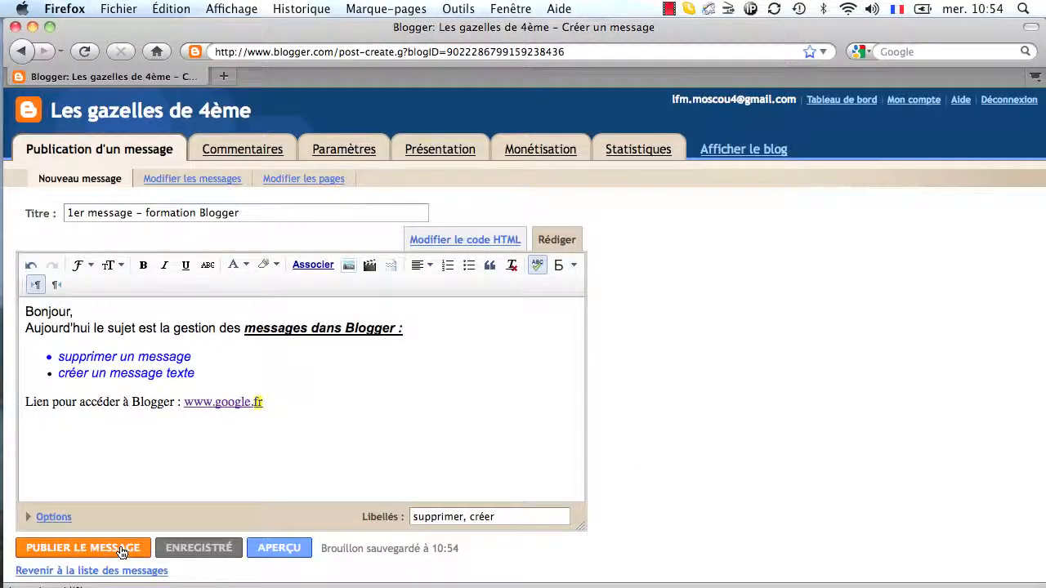
pyautogui.click(121, 548)
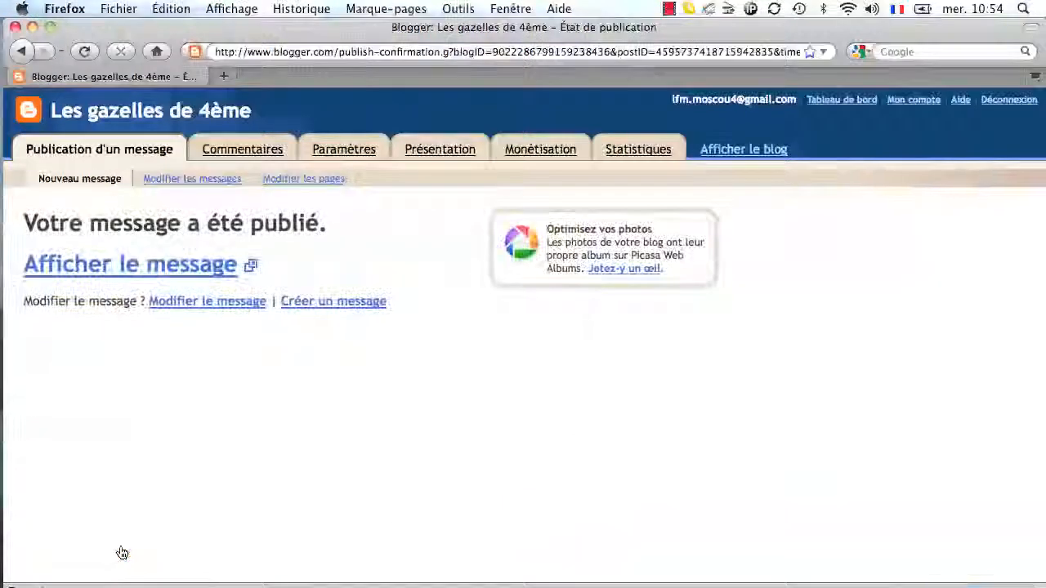
pyautogui.click(161, 270)
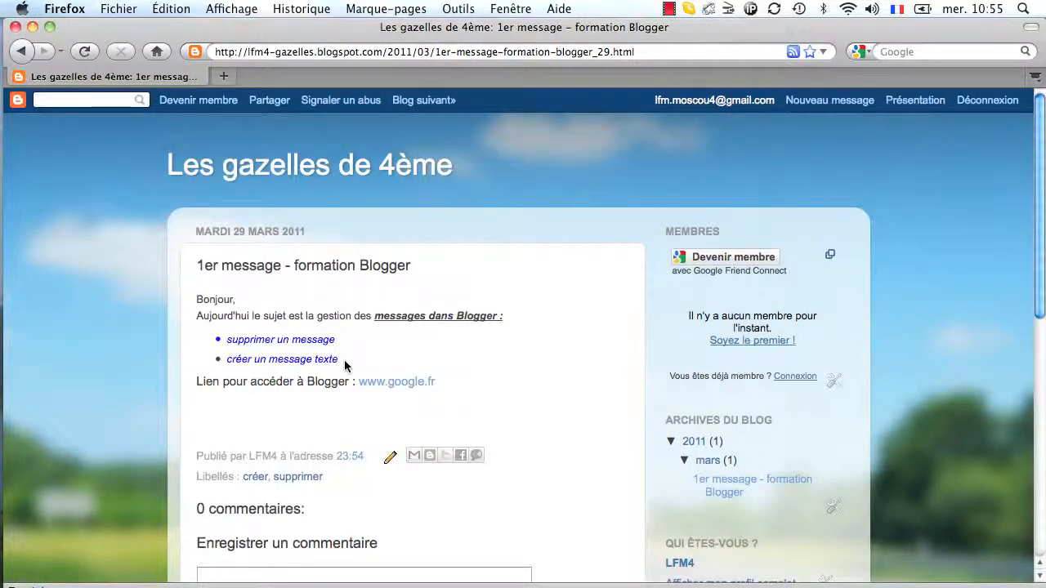
pyautogui.click(382, 389)
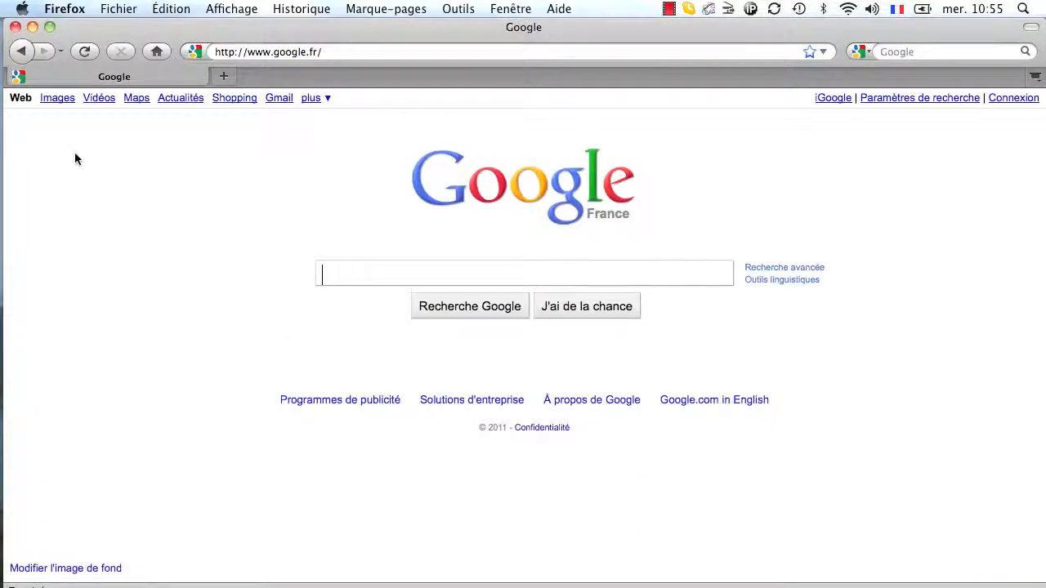
pyautogui.click(20, 52)
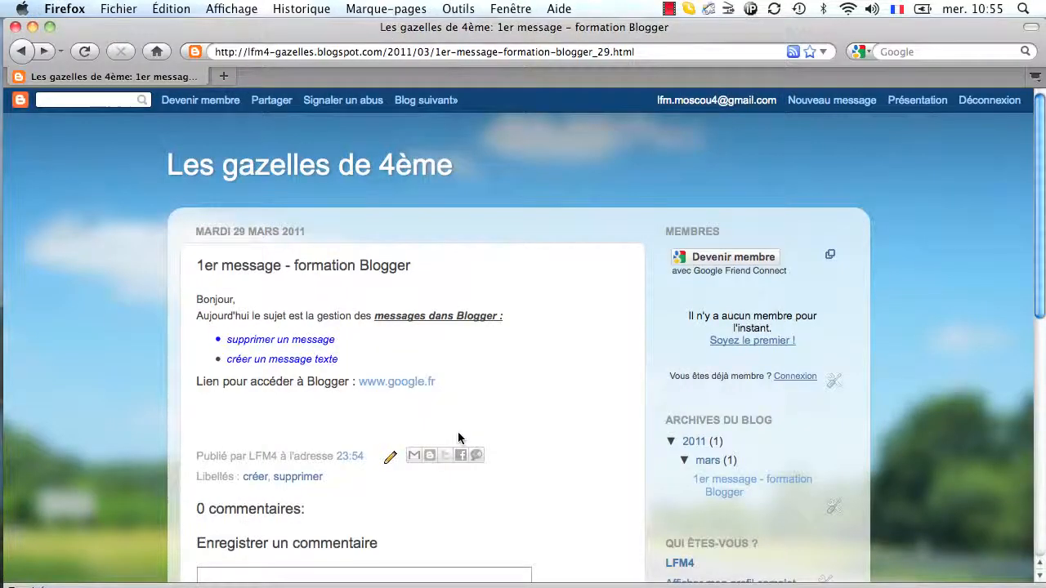
pyautogui.click(22, 52)
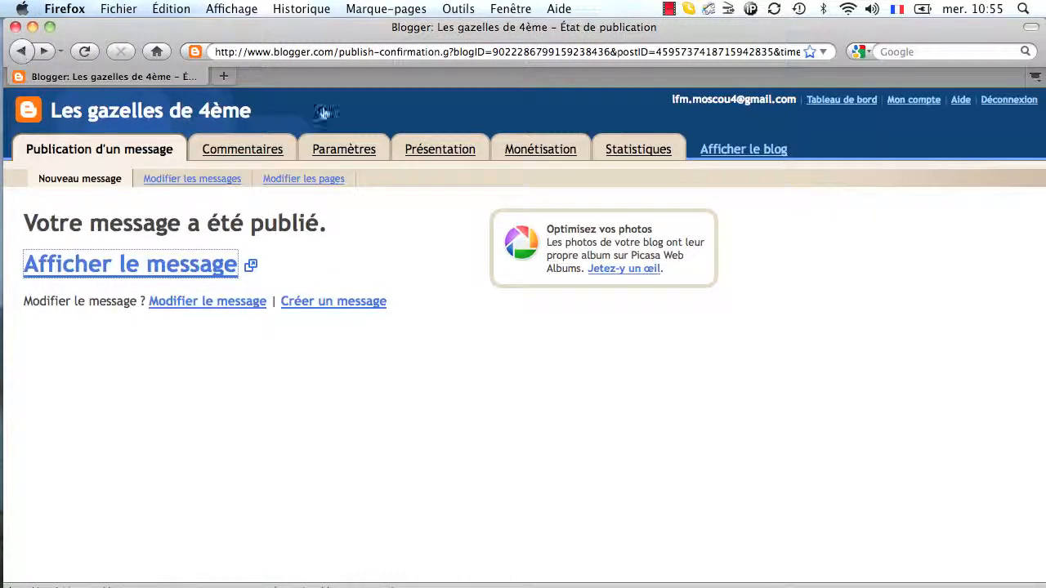
# - Go to the Blogger dashboard and open the settings of the blog "Les gazelles de 4ème"
pyautogui.click(851, 108)
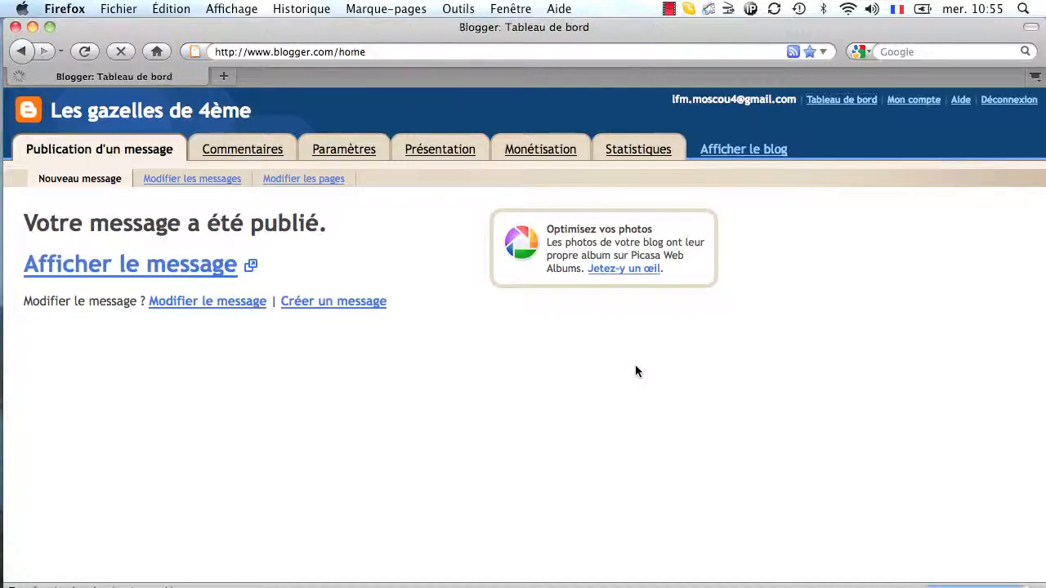
pyautogui.scroll(-4, 637, 367)
pyautogui.scroll(-1, 639, 371)
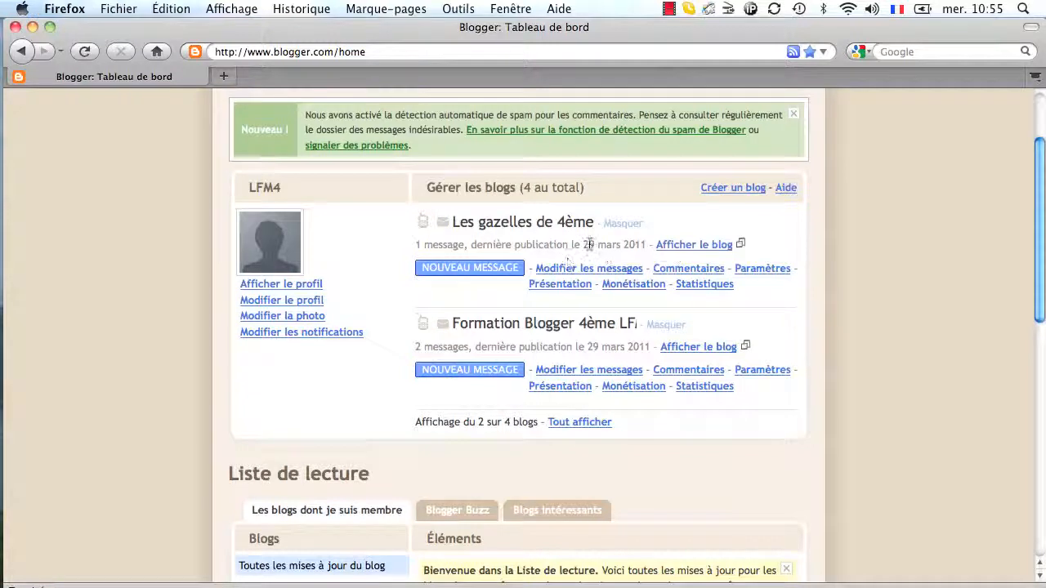
pyautogui.click(758, 272)
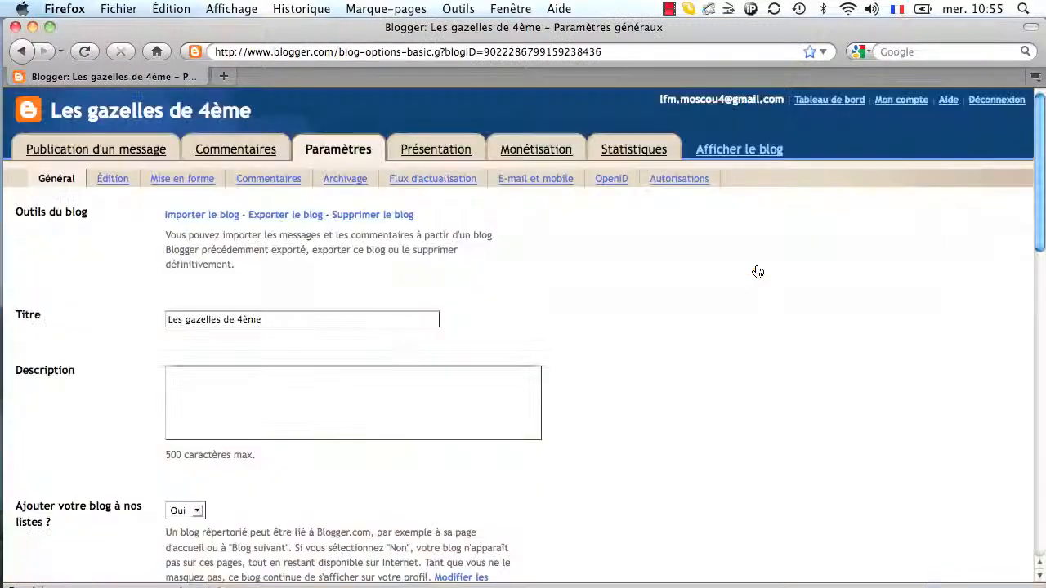
# - Set the general setting for adding the blog to Blogger's listings to "Non"
pyautogui.scroll(-3, 758, 271)
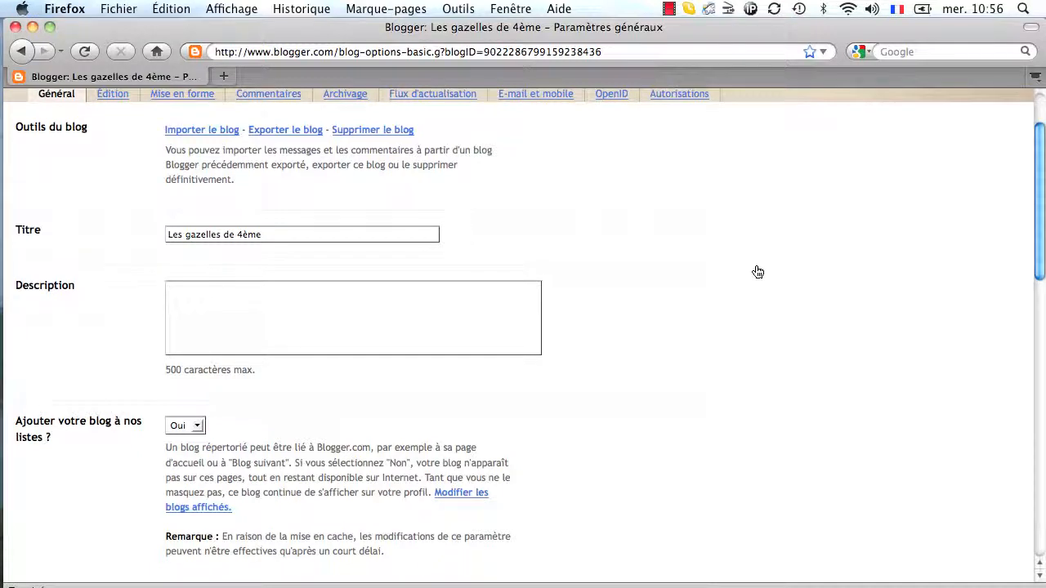
pyautogui.scroll(2, 758, 271)
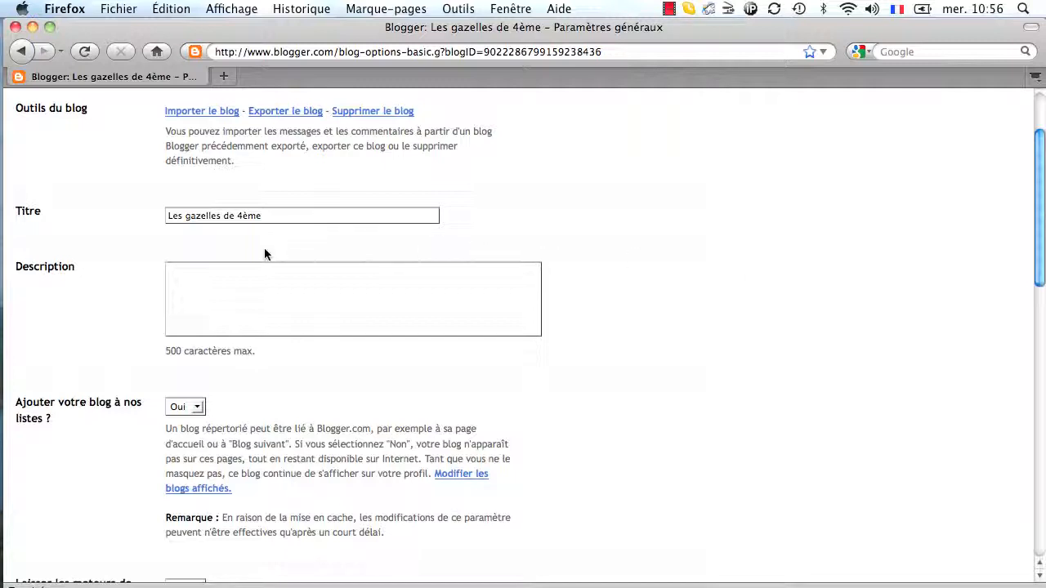
pyautogui.click(197, 407)
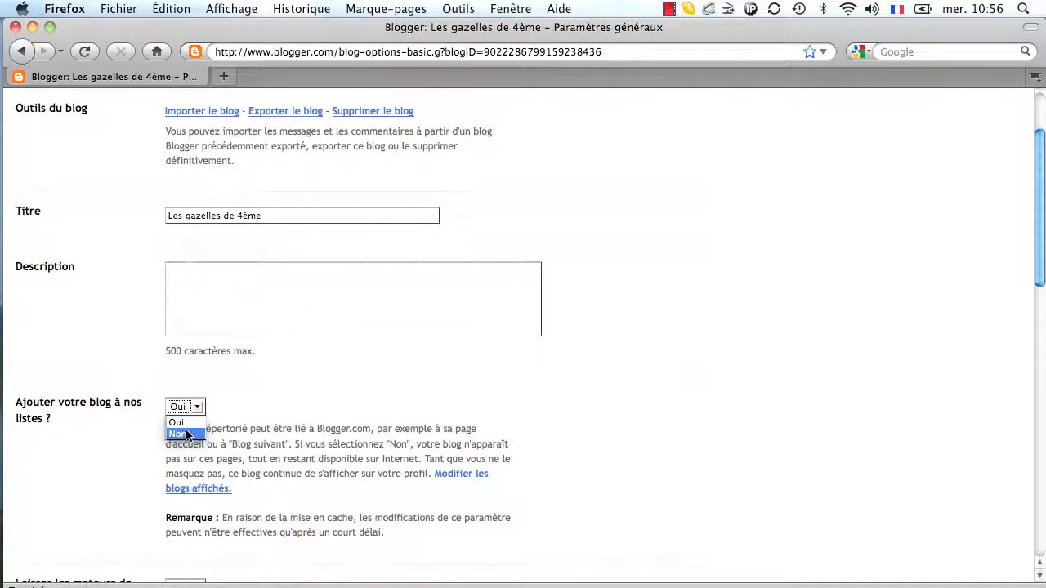
pyautogui.click(177, 434)
pyautogui.scroll(-5, 453, 381)
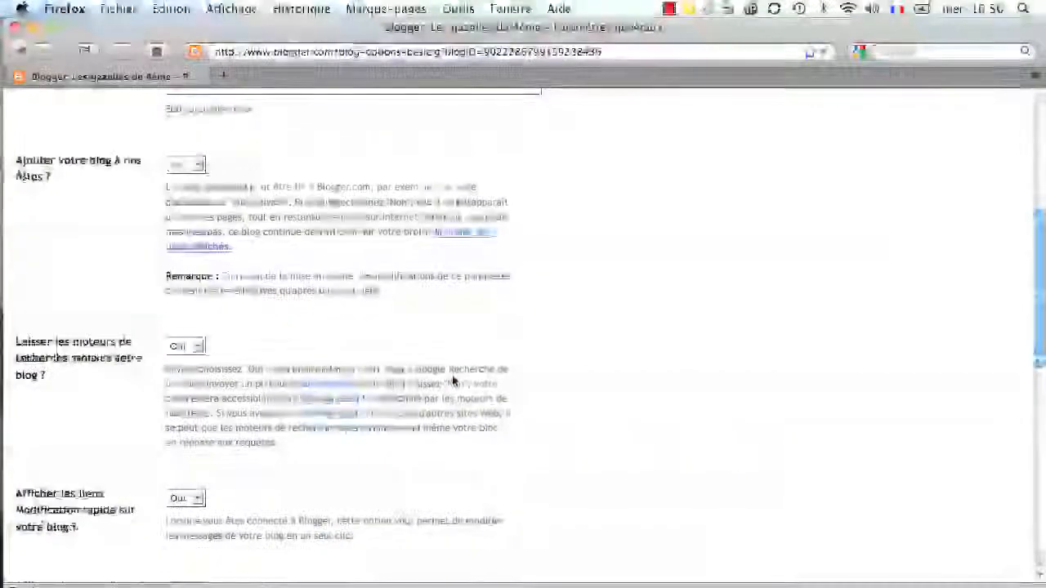
# - Set both the search-engine visibility option and the "Modification rapide" links option to "Non"
pyautogui.click(199, 353)
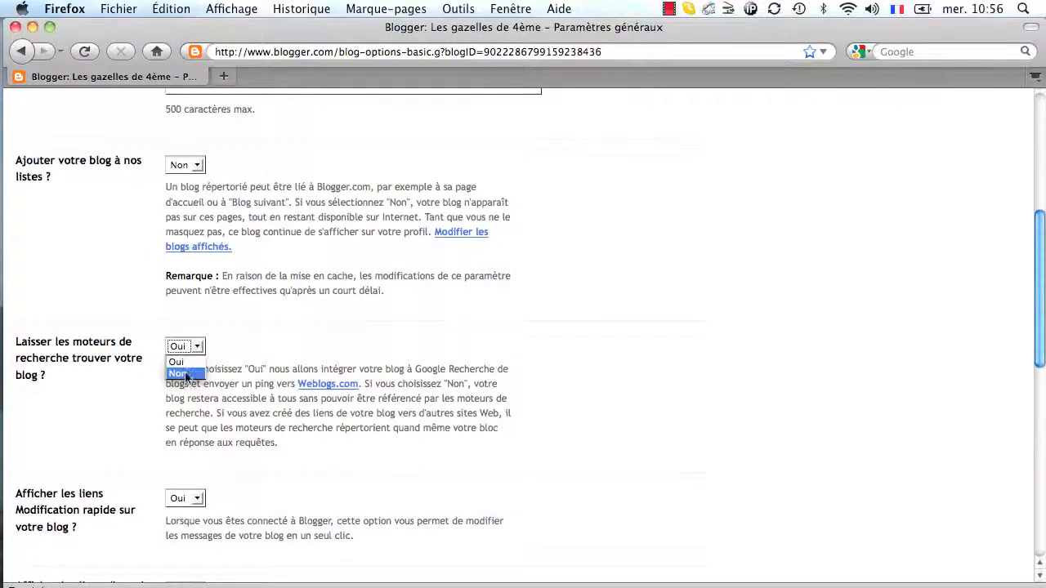
pyautogui.click(186, 377)
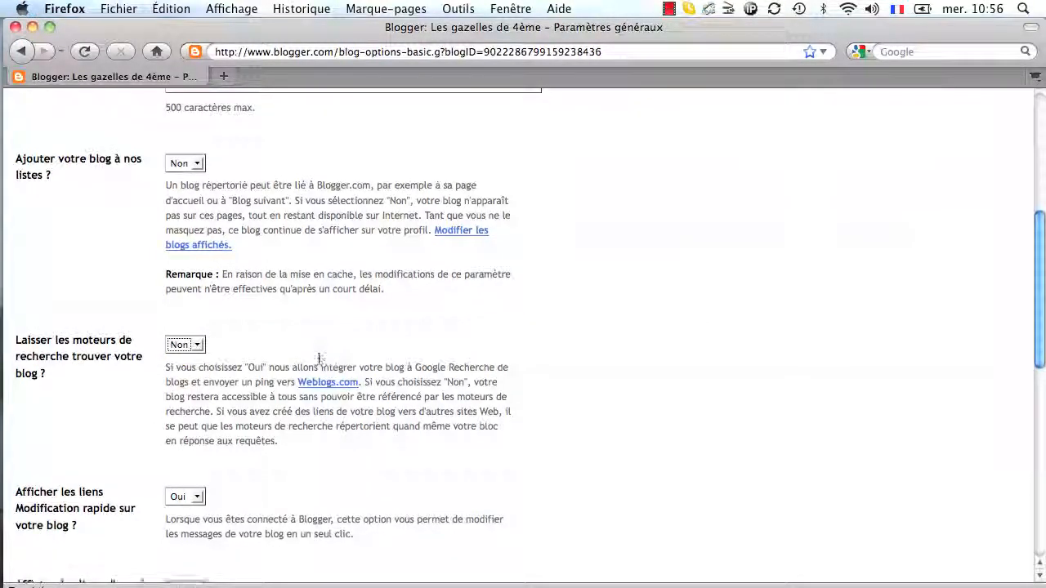
pyautogui.scroll(-3, 317, 361)
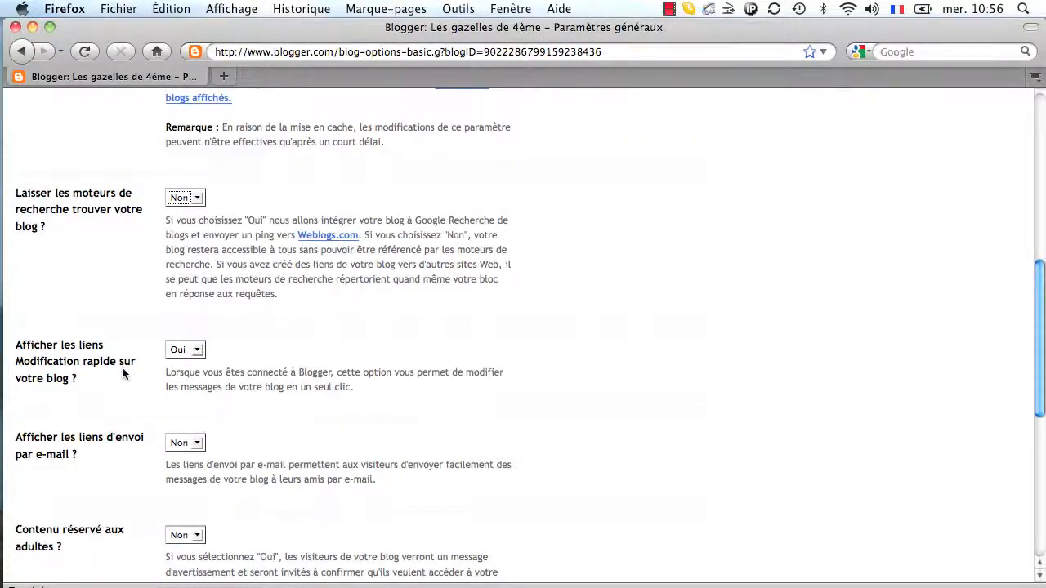
pyautogui.click(196, 347)
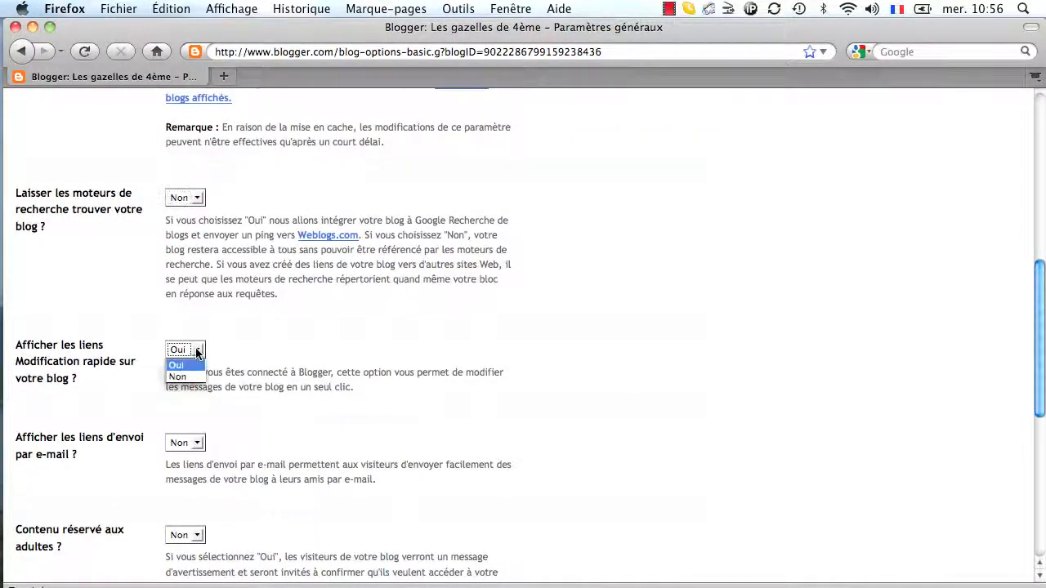
pyautogui.click(186, 377)
# - Review the remaining general and global settings, save the blog's settings and return to the Blogger dashboard
pyautogui.scroll(-3, 188, 383)
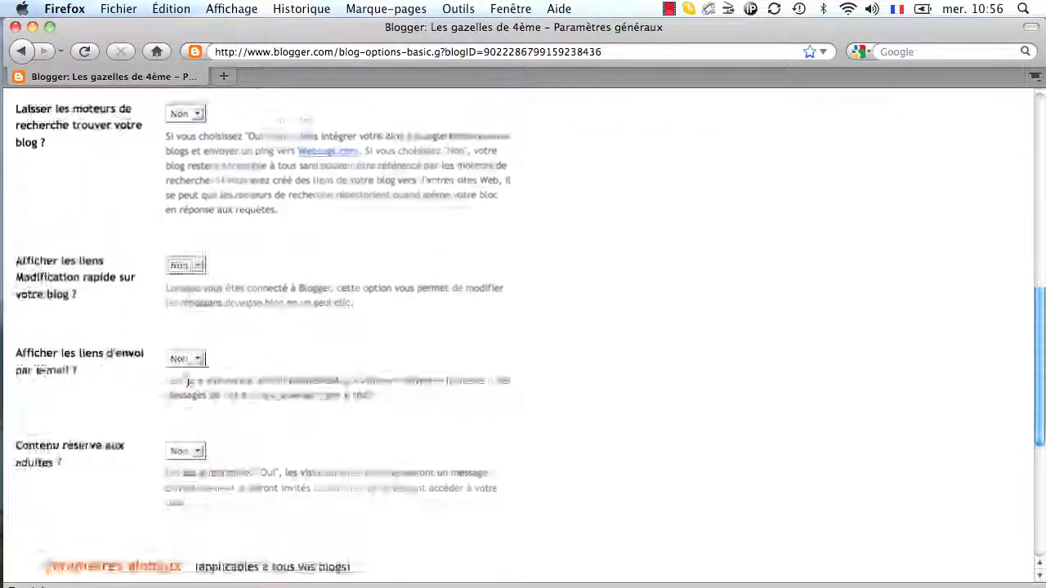
pyautogui.scroll(-2, 198, 342)
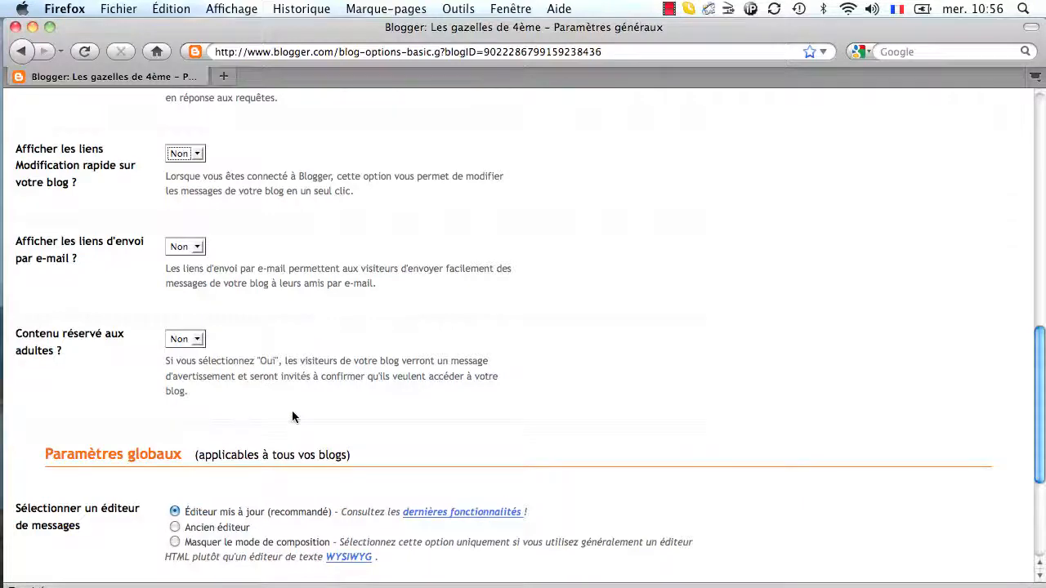
pyautogui.scroll(-4, 293, 417)
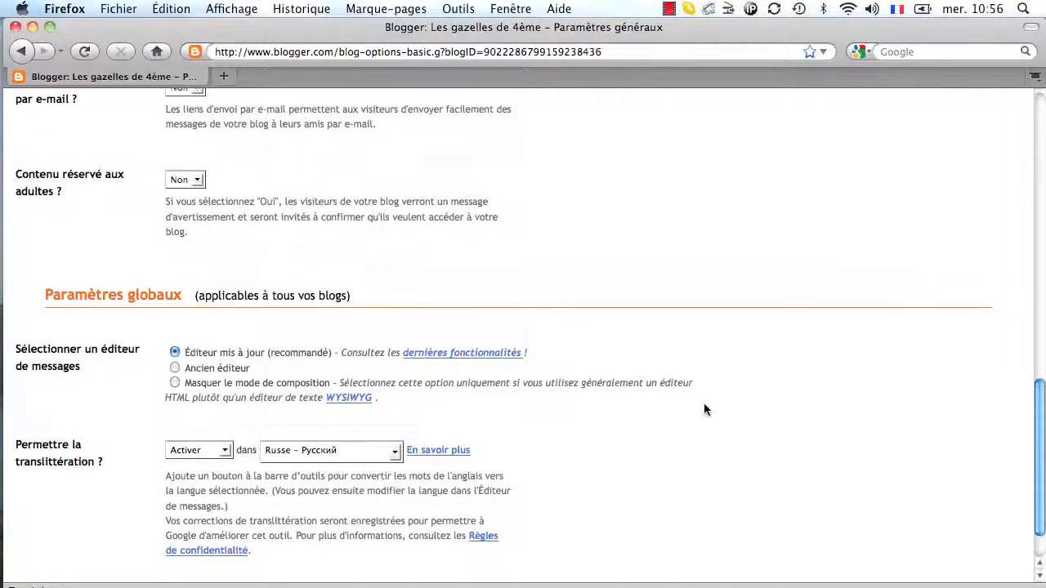
pyautogui.scroll(-2, 705, 409)
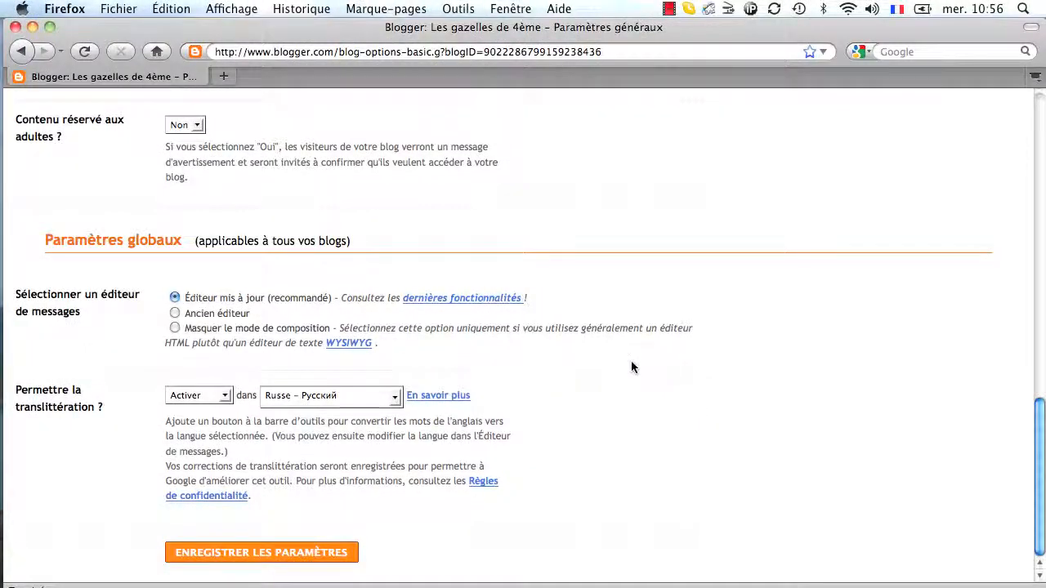
pyautogui.scroll(5, 631, 363)
pyautogui.scroll(-5, 631, 367)
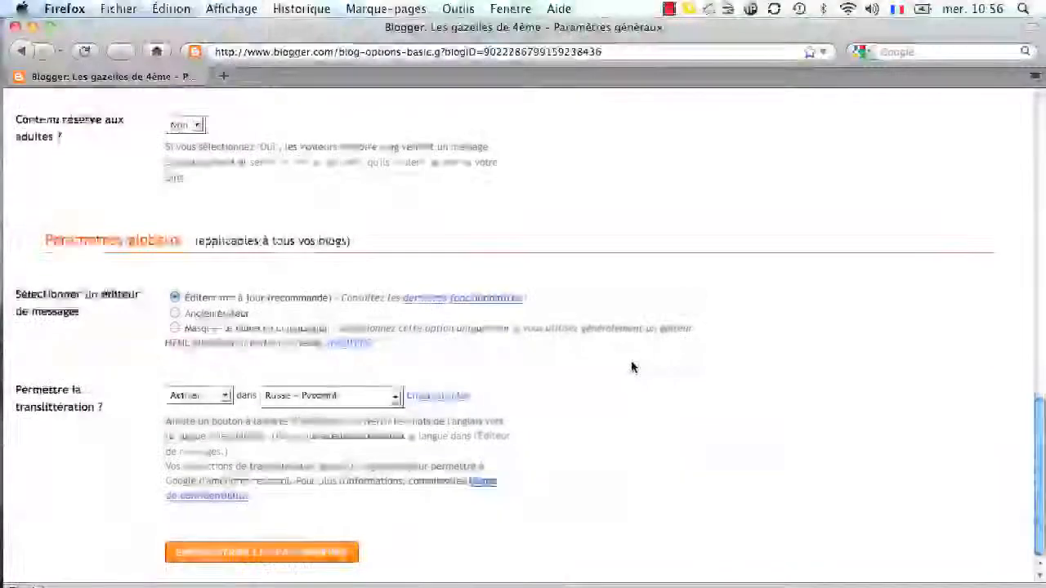
pyautogui.click(276, 553)
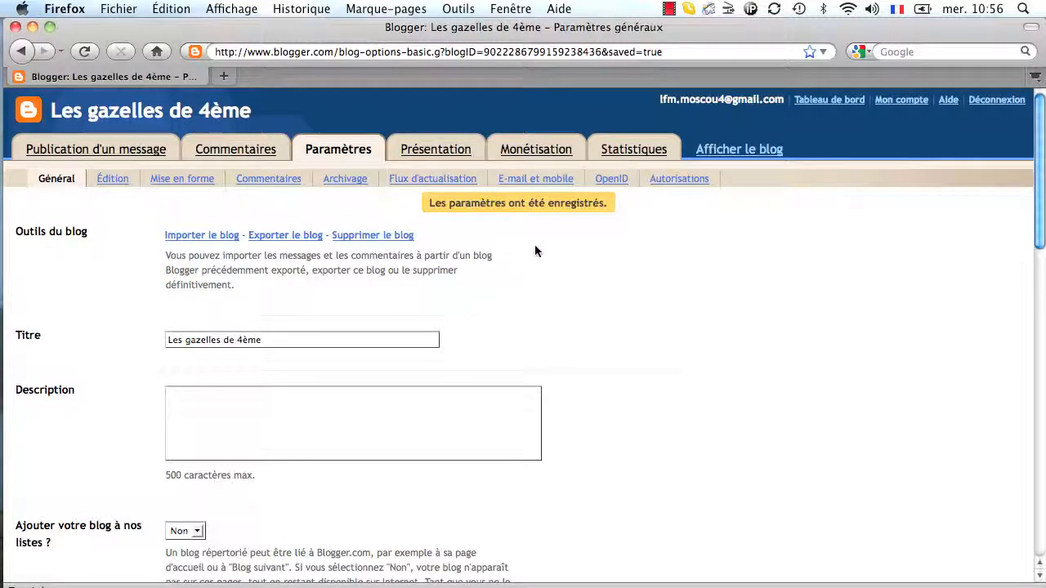
pyautogui.click(832, 100)
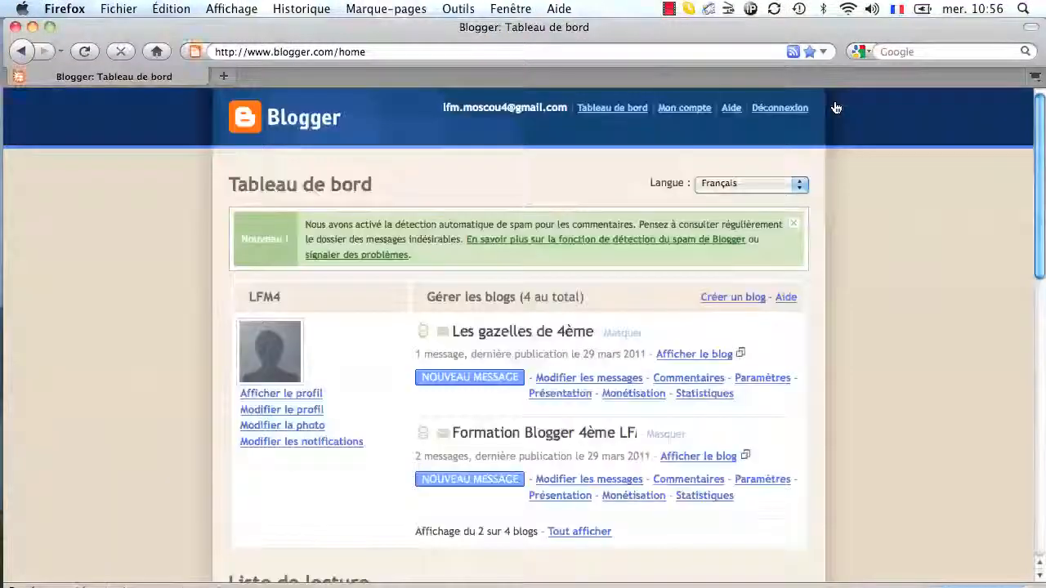